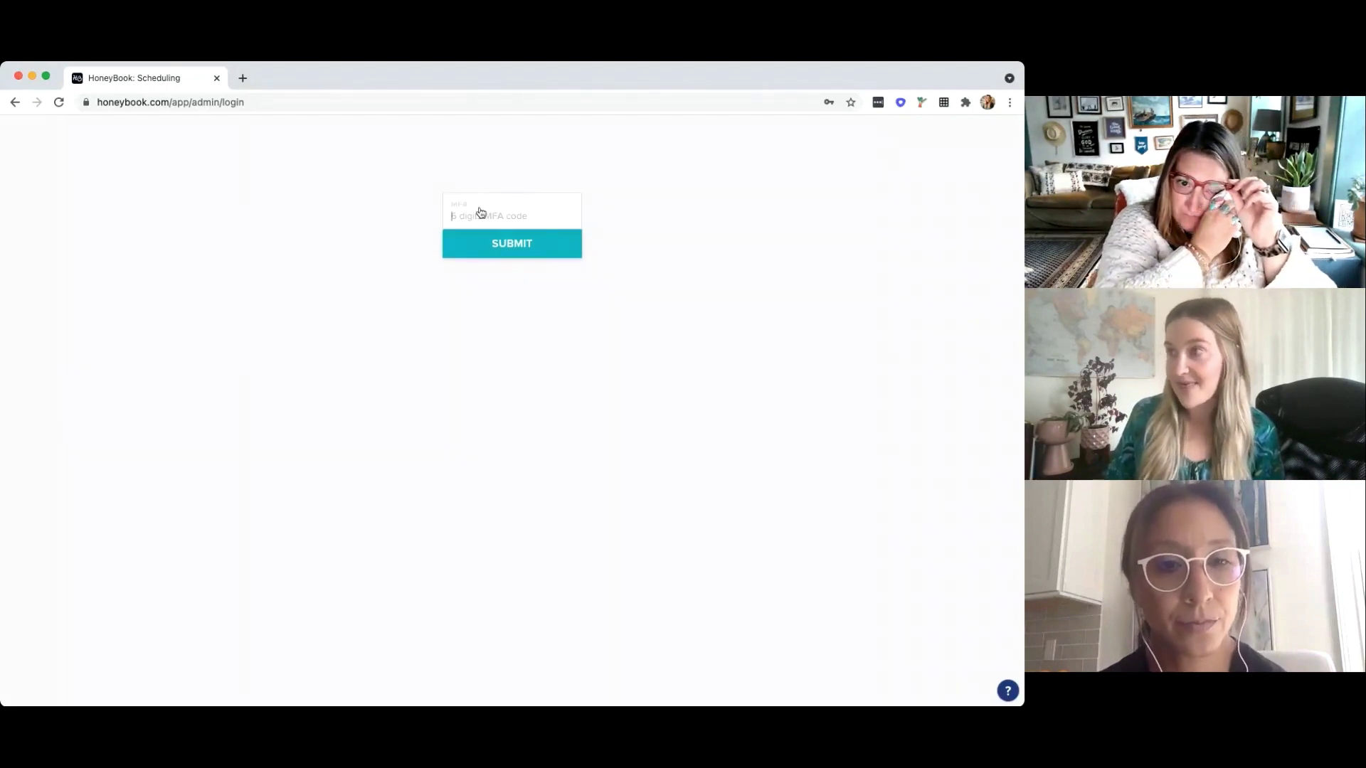
# Enter the six-digit verification code and submit it to reach the Home dashboard
pyautogui.click(482, 249)
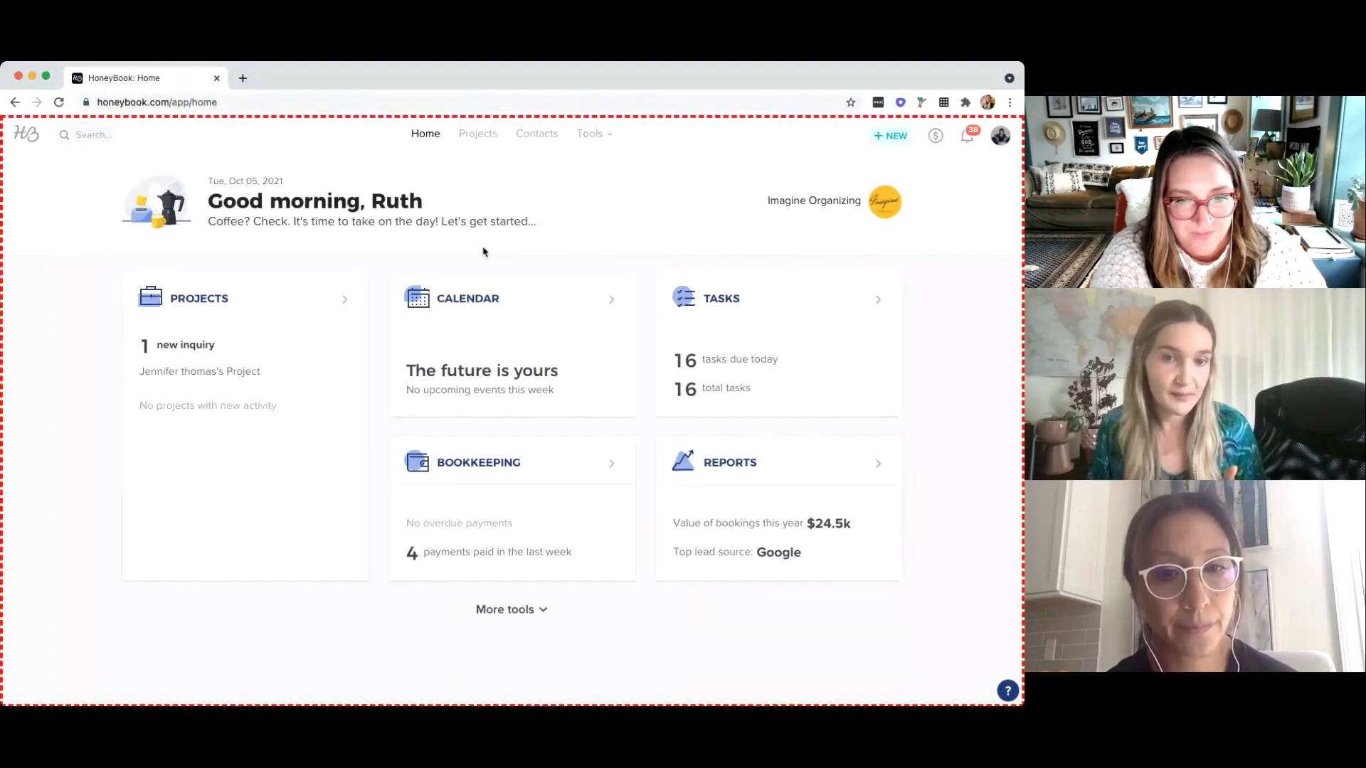
# Go to Tools > Scheduling and preview the Discovery Call booking page in a new tab
pyautogui.click(593, 136)
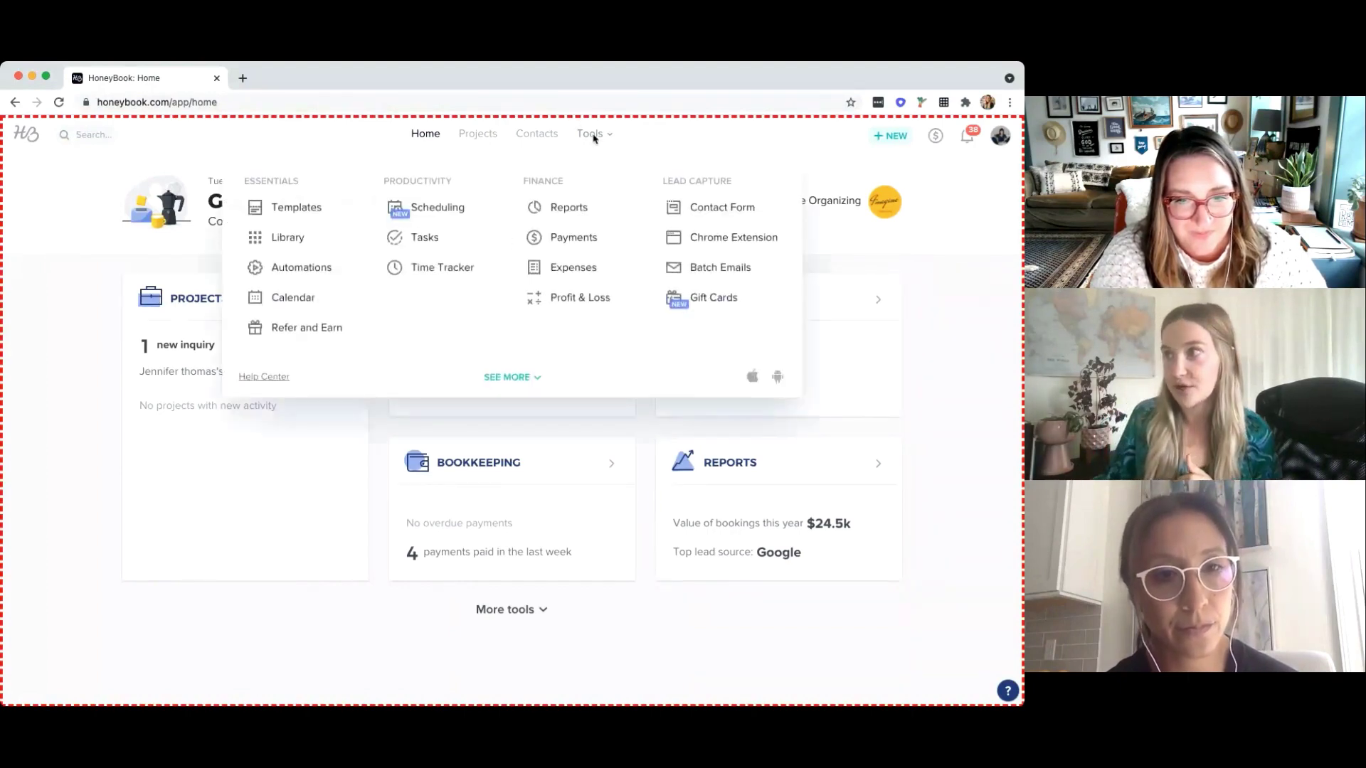
pyautogui.click(444, 208)
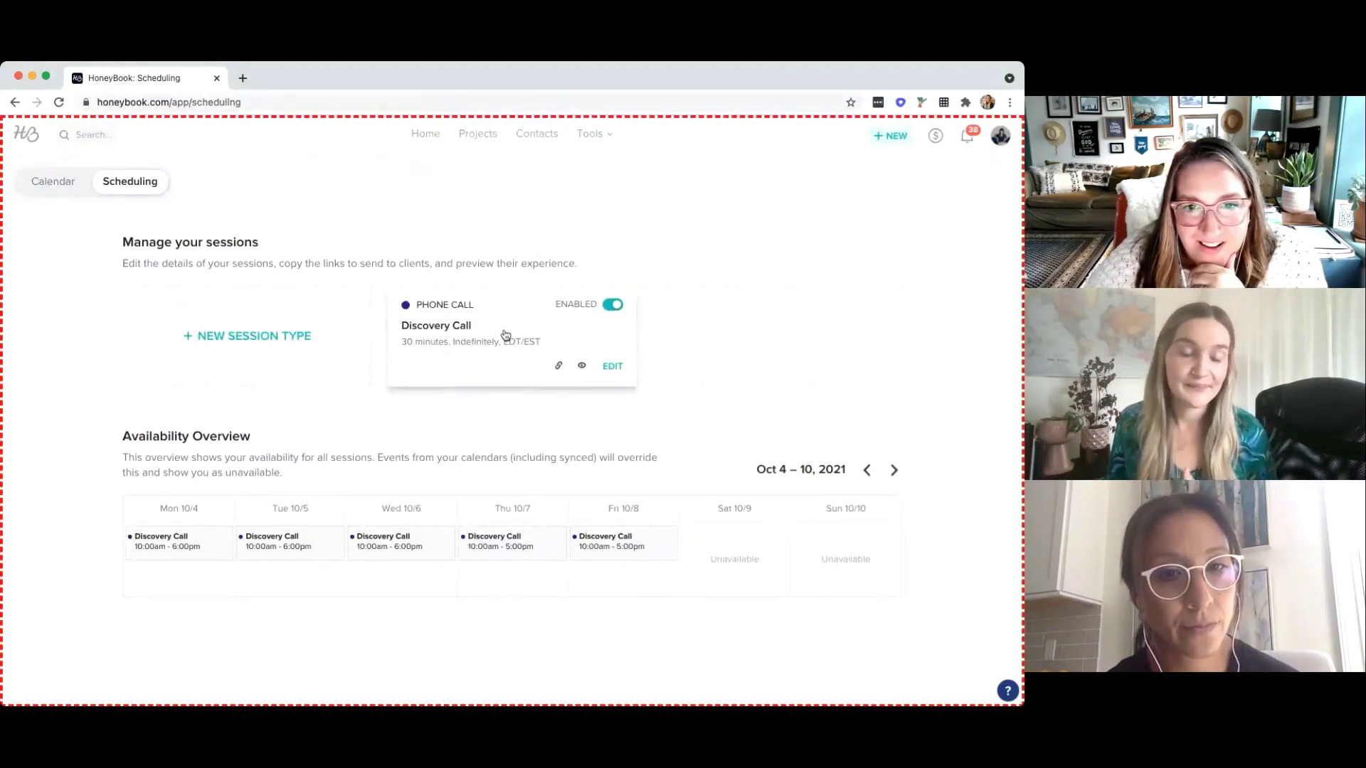
pyautogui.click(582, 367)
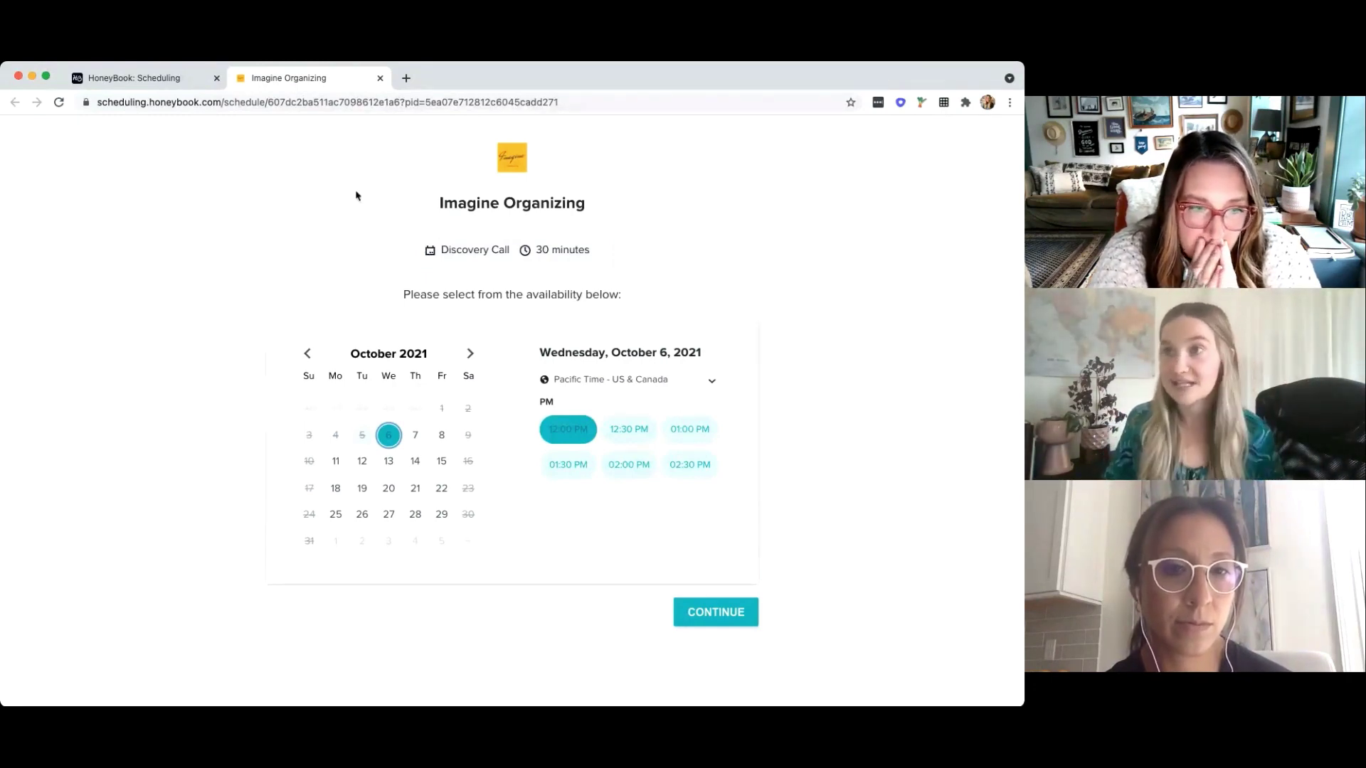
# Return to the HoneyBook tab, open the Contact Form editor, and show the Contact Forms list
pyautogui.click(153, 81)
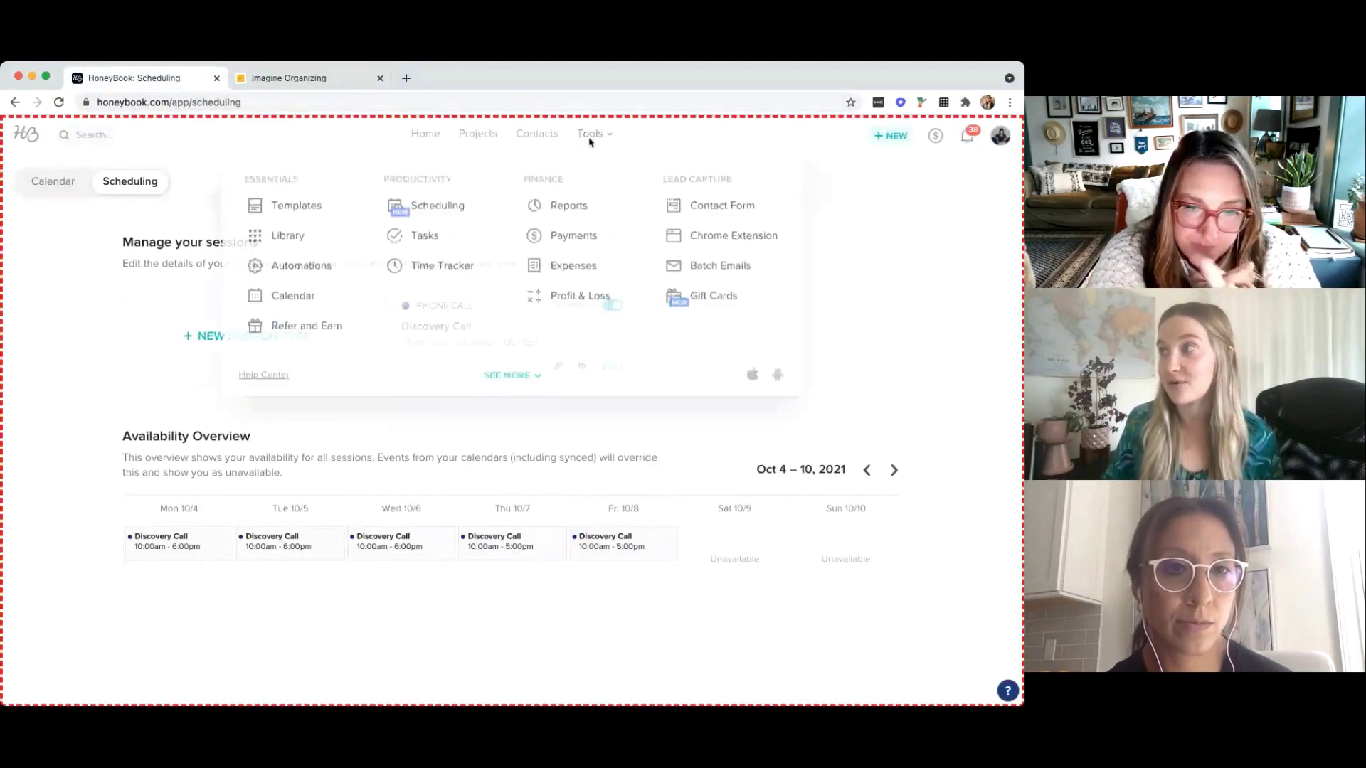
pyautogui.click(690, 217)
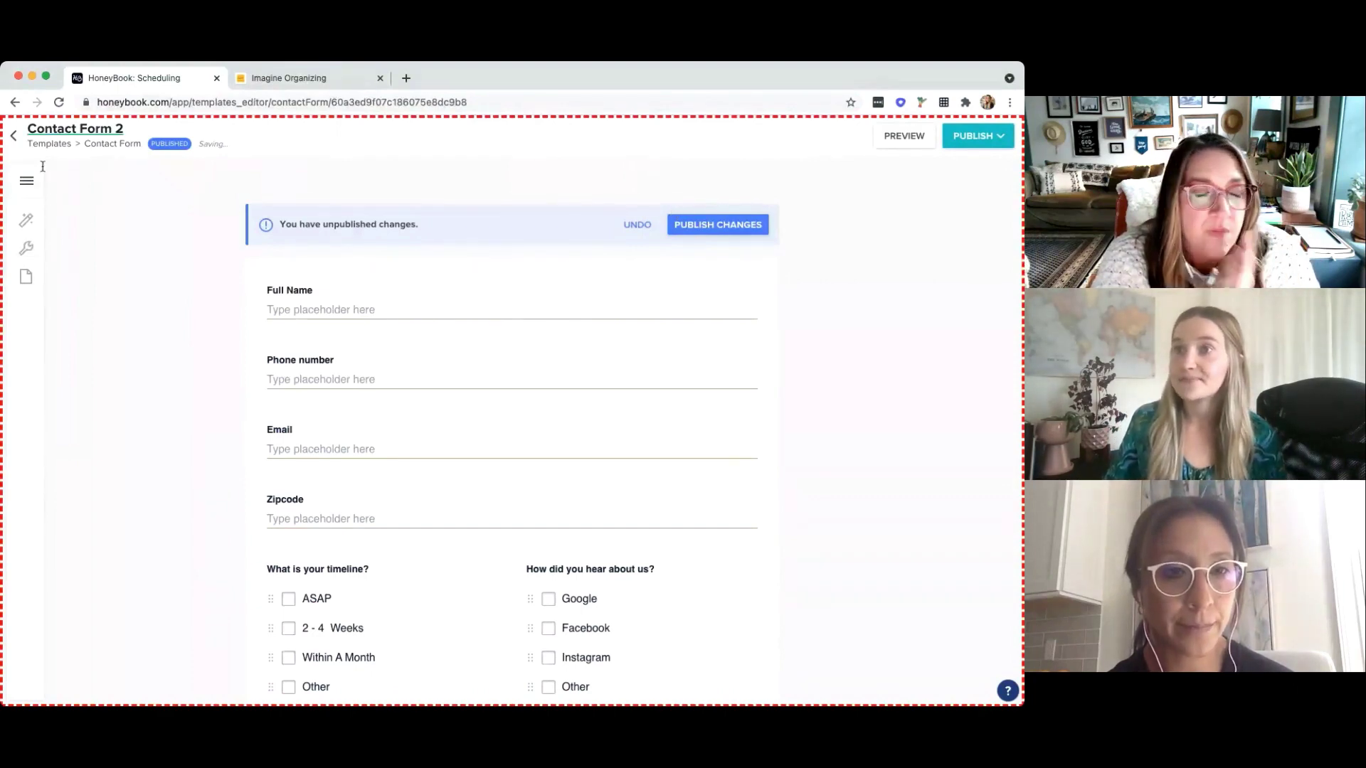
pyautogui.click(28, 183)
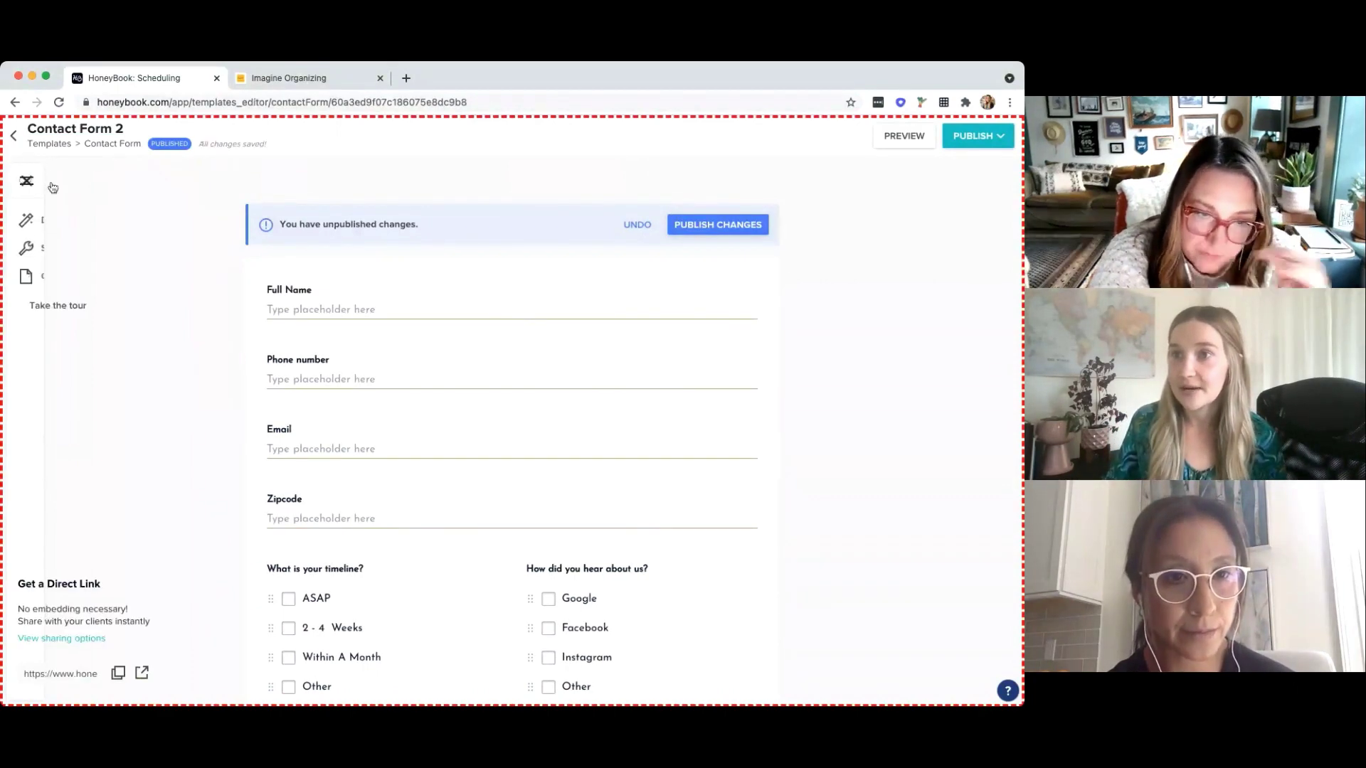
pyautogui.click(79, 278)
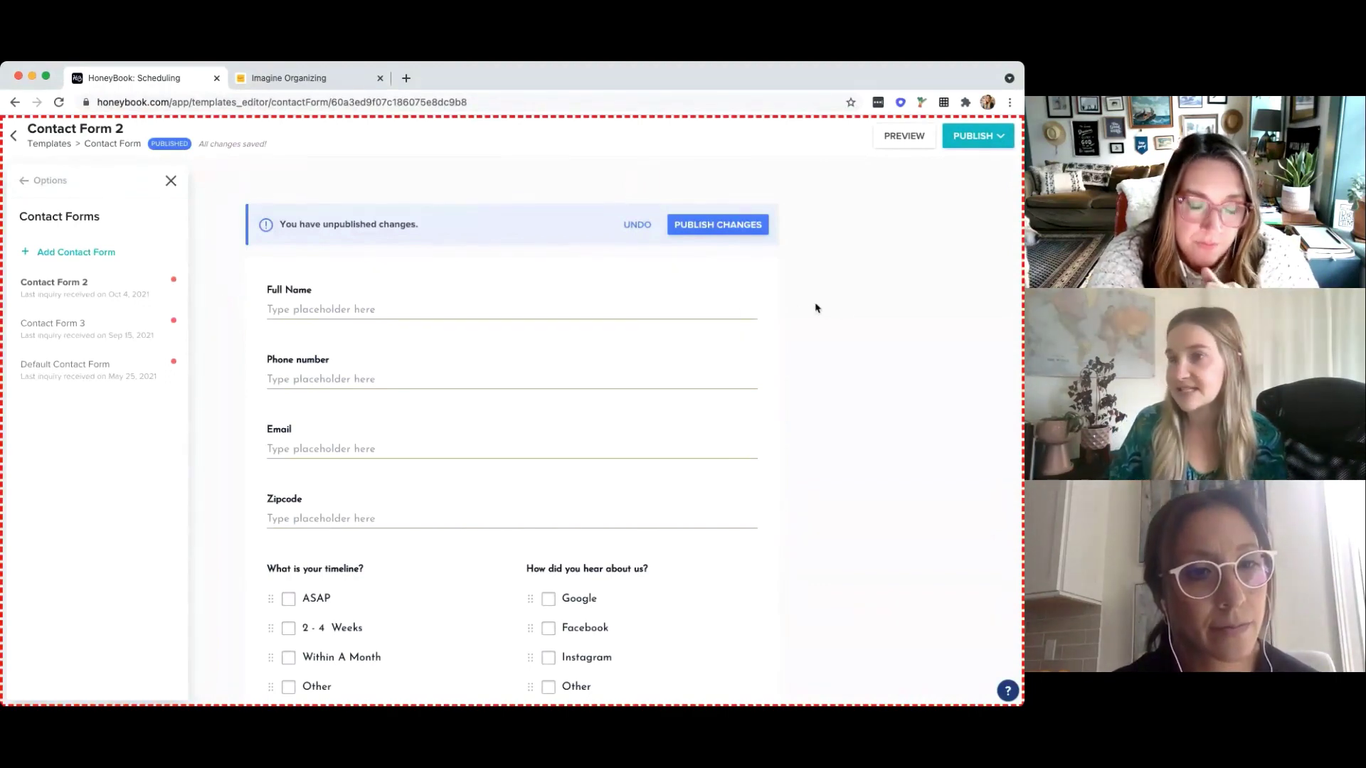
pyautogui.scroll(-2, 803, 306)
pyautogui.scroll(-1, 804, 306)
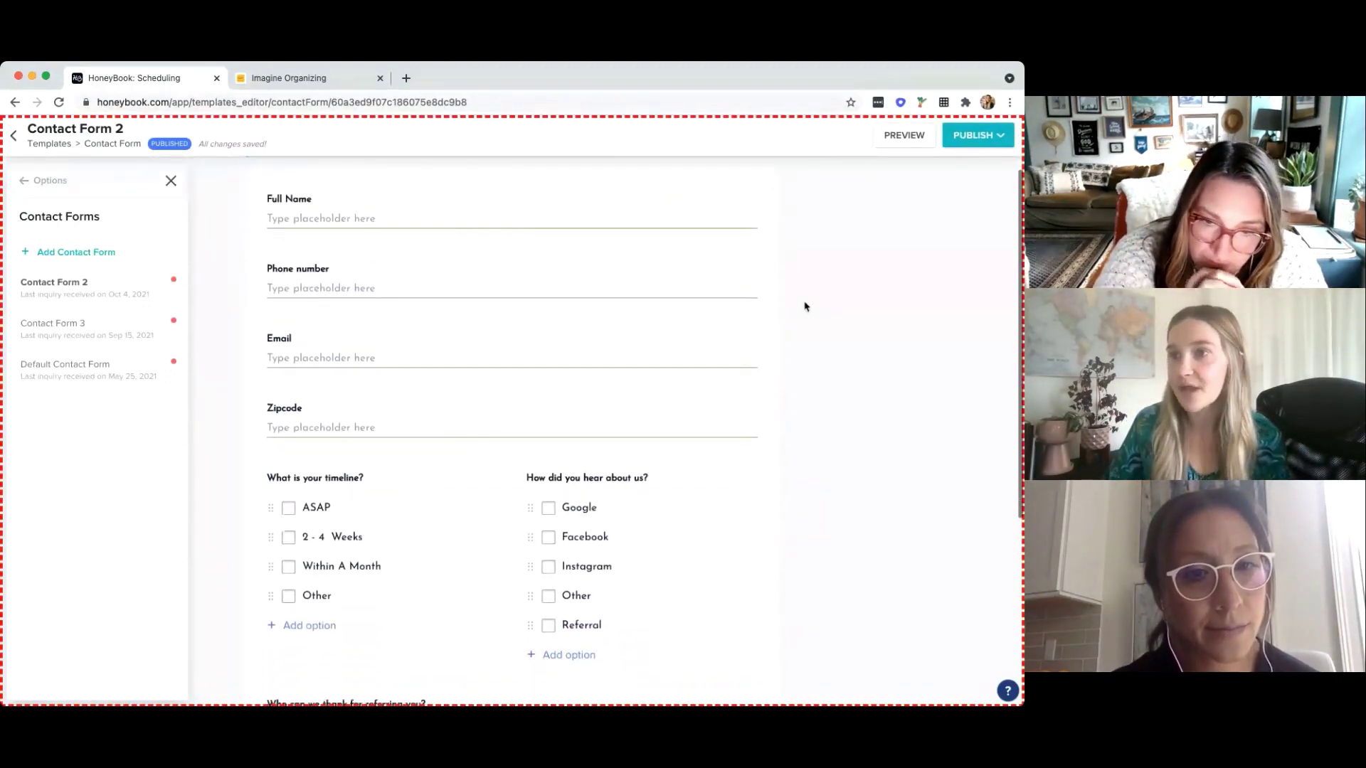
# Return the left panel from the forms list to the main Design, Settings, Contact Forms options
pyautogui.click(40, 179)
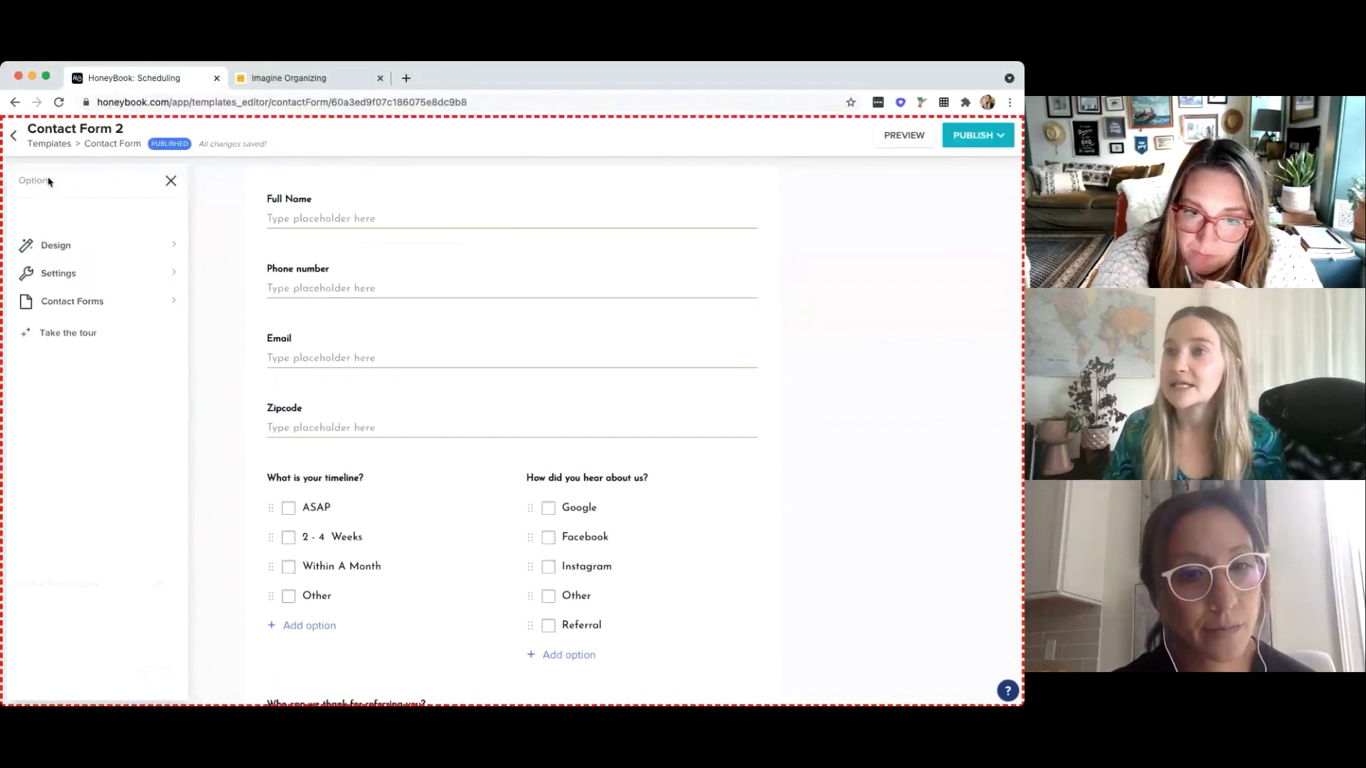
pyautogui.scroll(3, 305, 286)
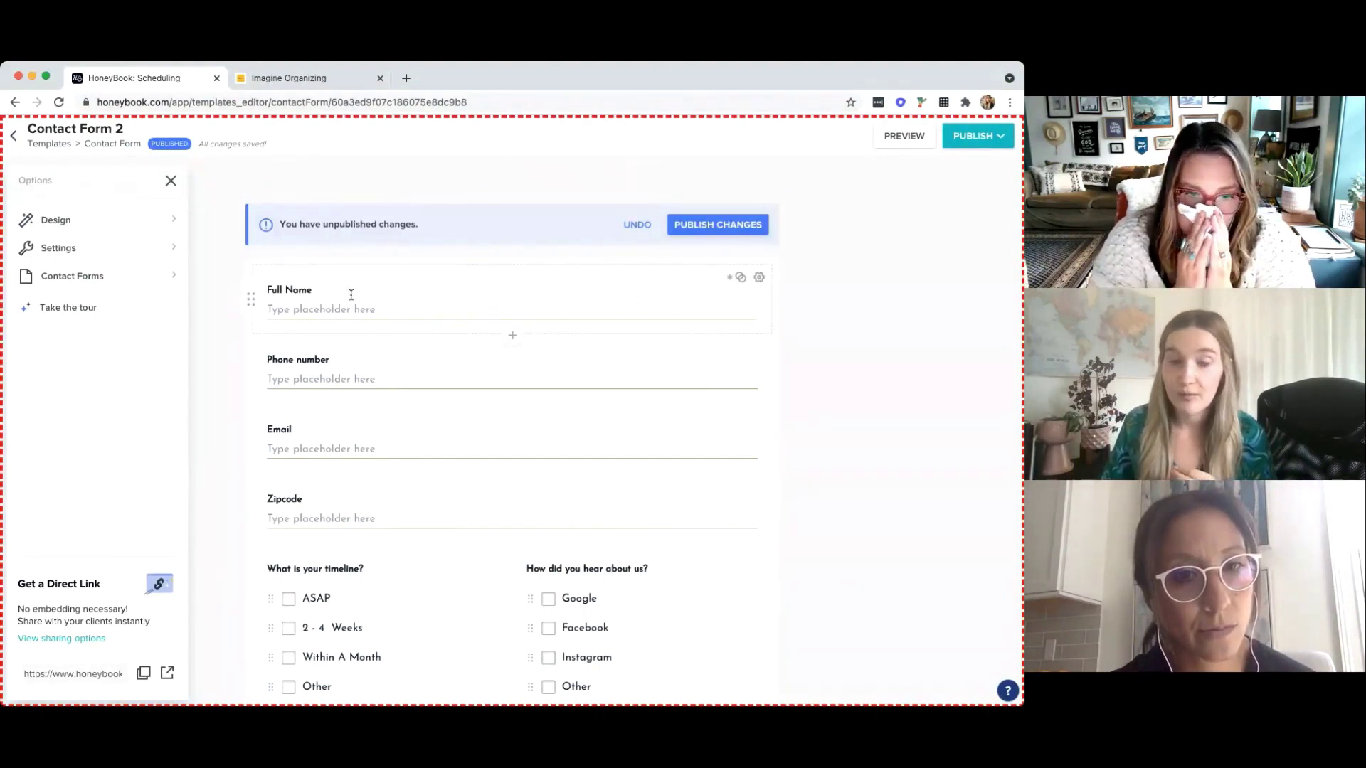
pyautogui.moveTo(740, 278)
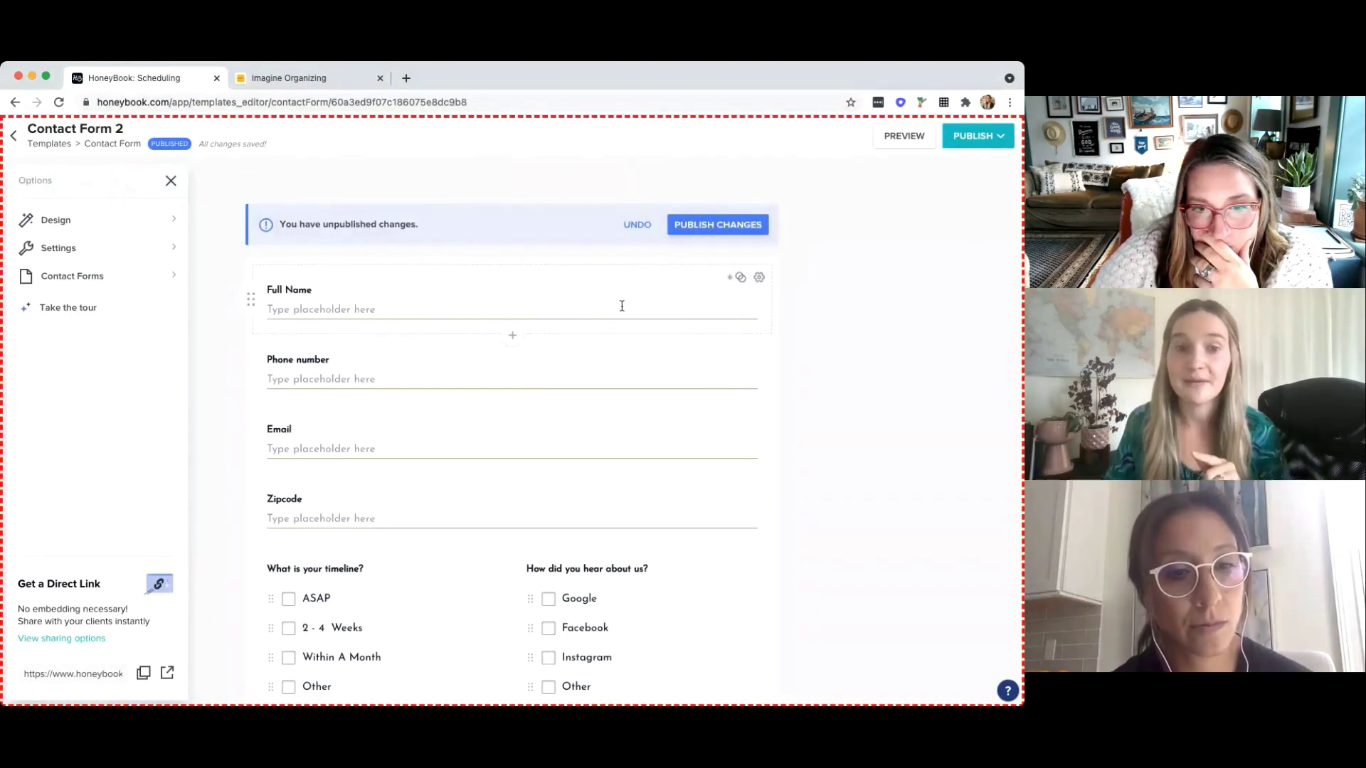
# Insert a block below Full Name and browse Suggested questions like Project Type, Budget and Guests
pyautogui.click(512, 336)
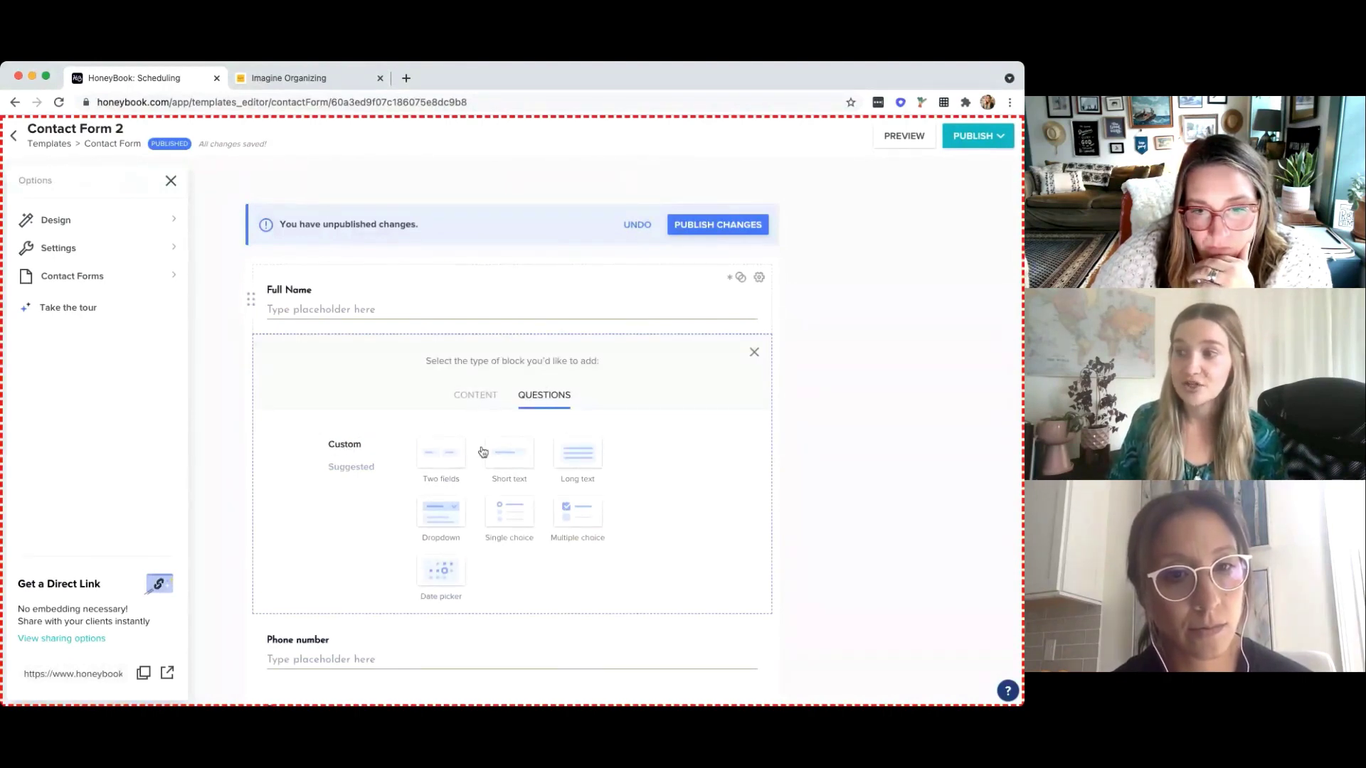
pyautogui.click(345, 472)
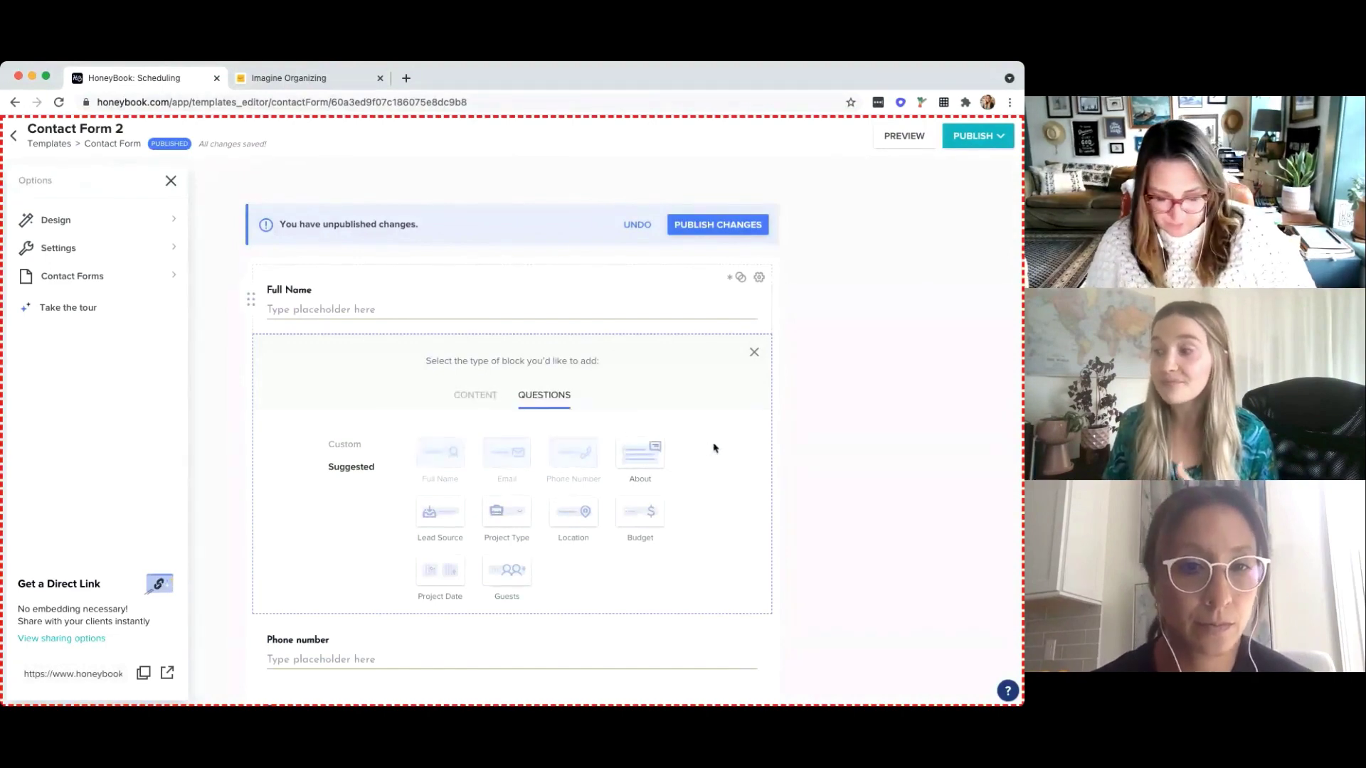
pyautogui.scroll(-2, 715, 448)
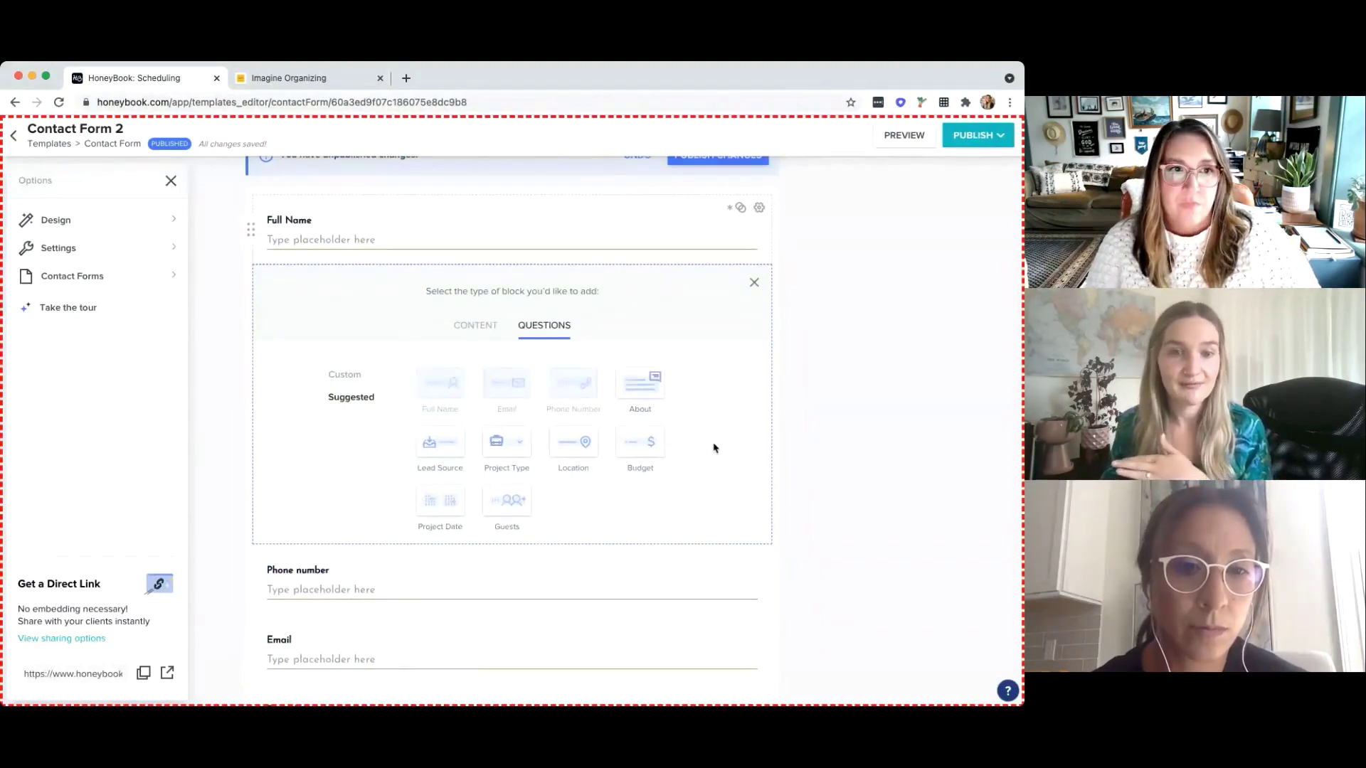
pyautogui.scroll(1, 714, 448)
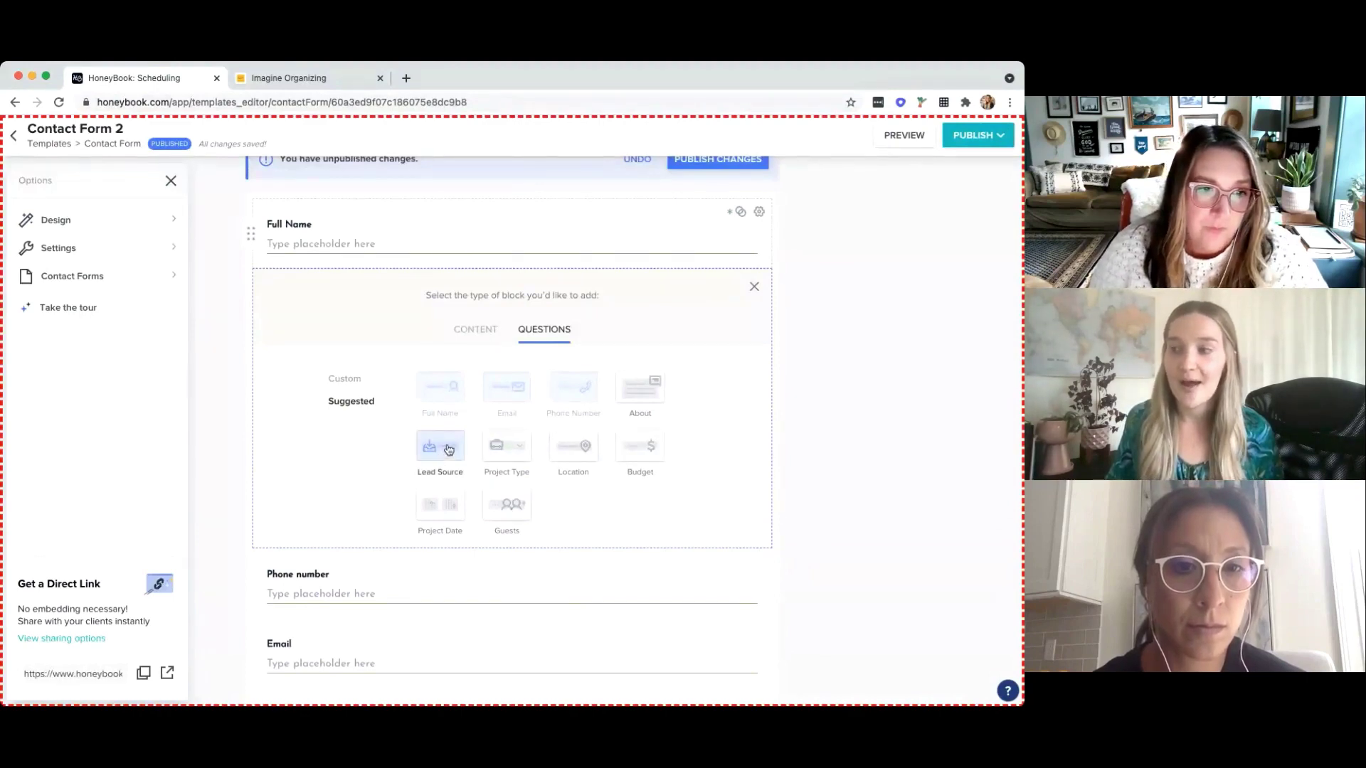
pyautogui.scroll(-1, 448, 450)
pyautogui.scroll(-2, 582, 456)
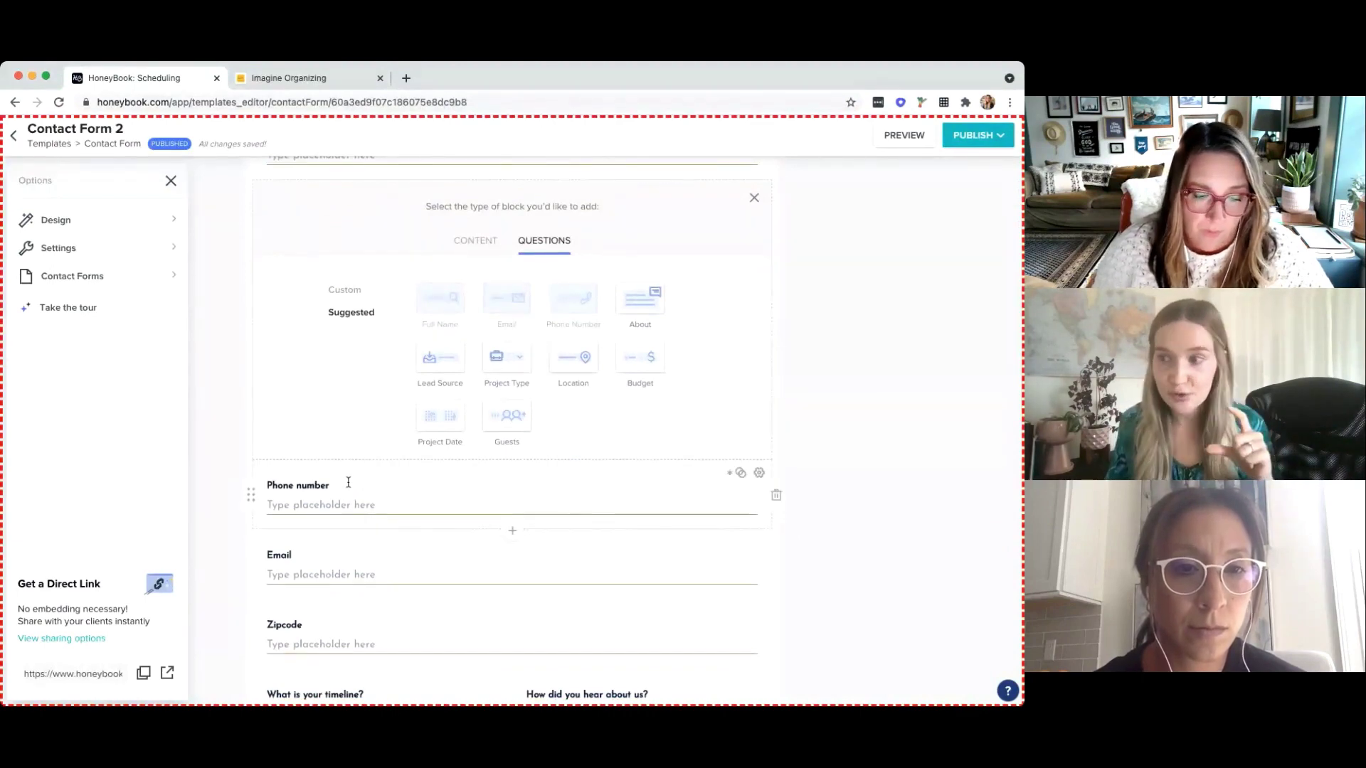
# Close the block chooser and open the settings of the 'Describe your project' question
pyautogui.moveTo(330, 487); pyautogui.dragTo(265, 486)
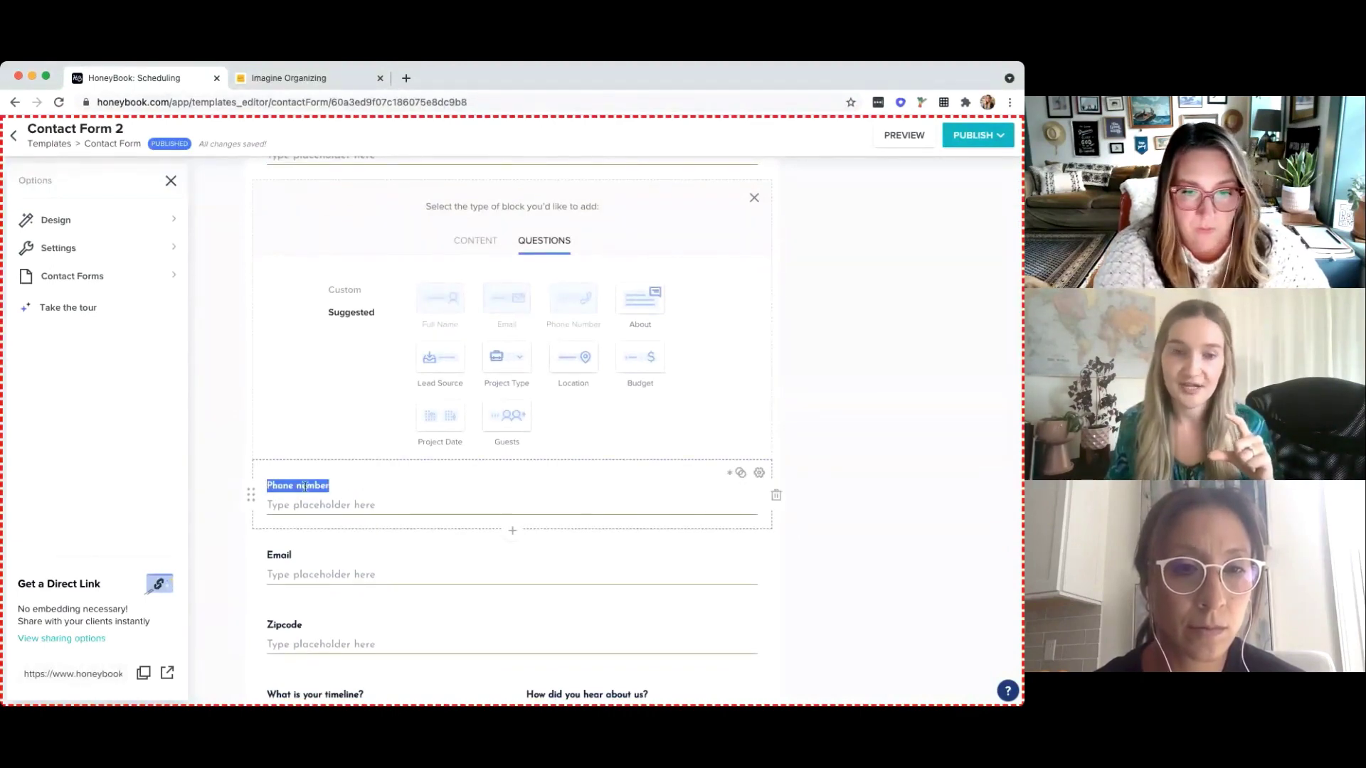
pyautogui.scroll(-5, 417, 473)
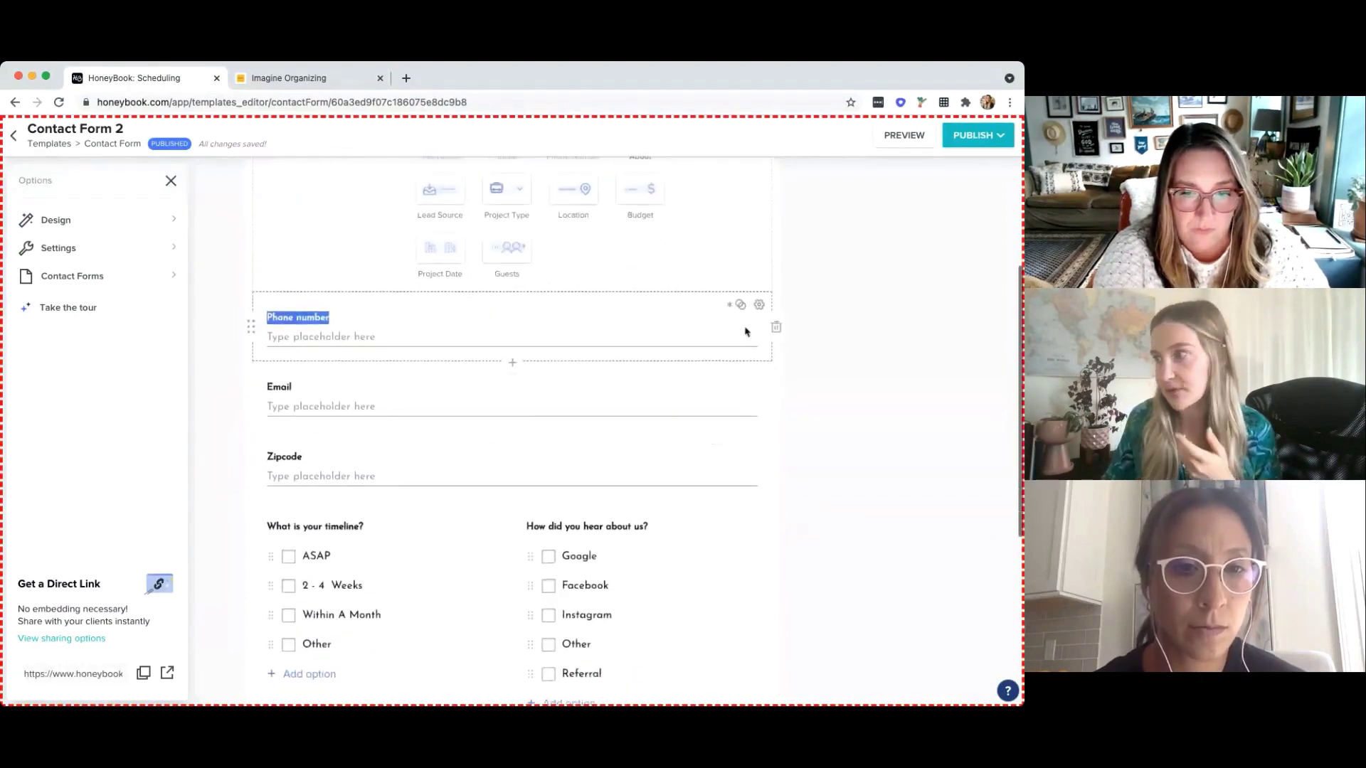
pyautogui.scroll(4, 740, 331)
pyautogui.scroll(1, 747, 298)
pyautogui.click(752, 239)
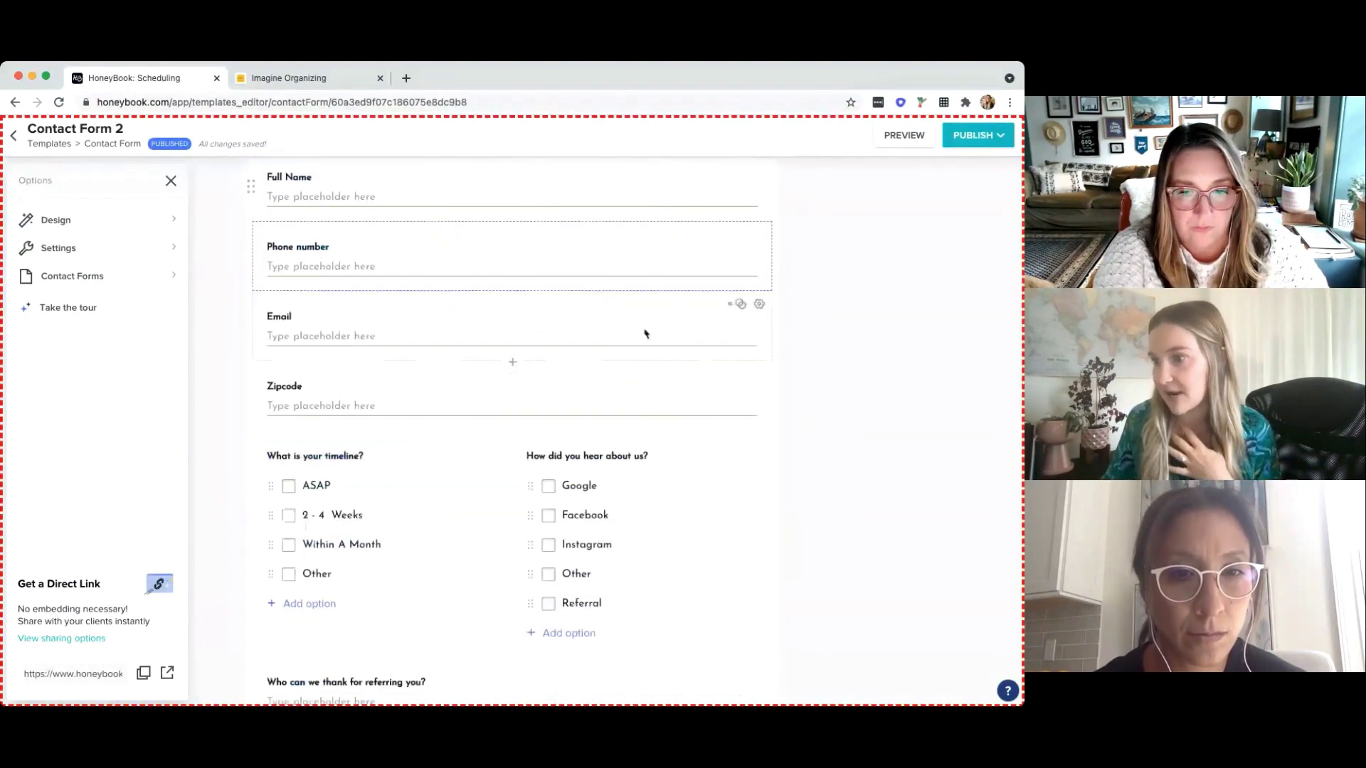
pyautogui.scroll(-4, 571, 391)
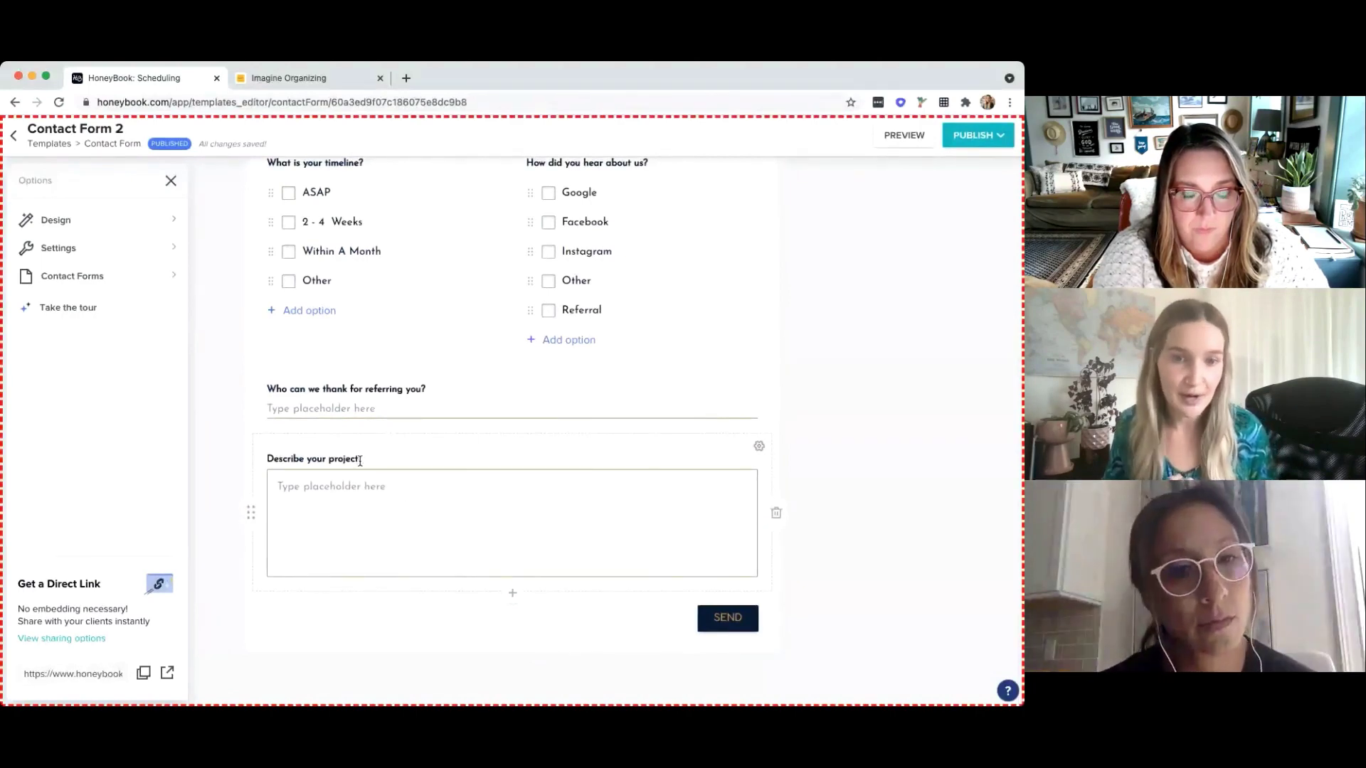
pyautogui.click(759, 448)
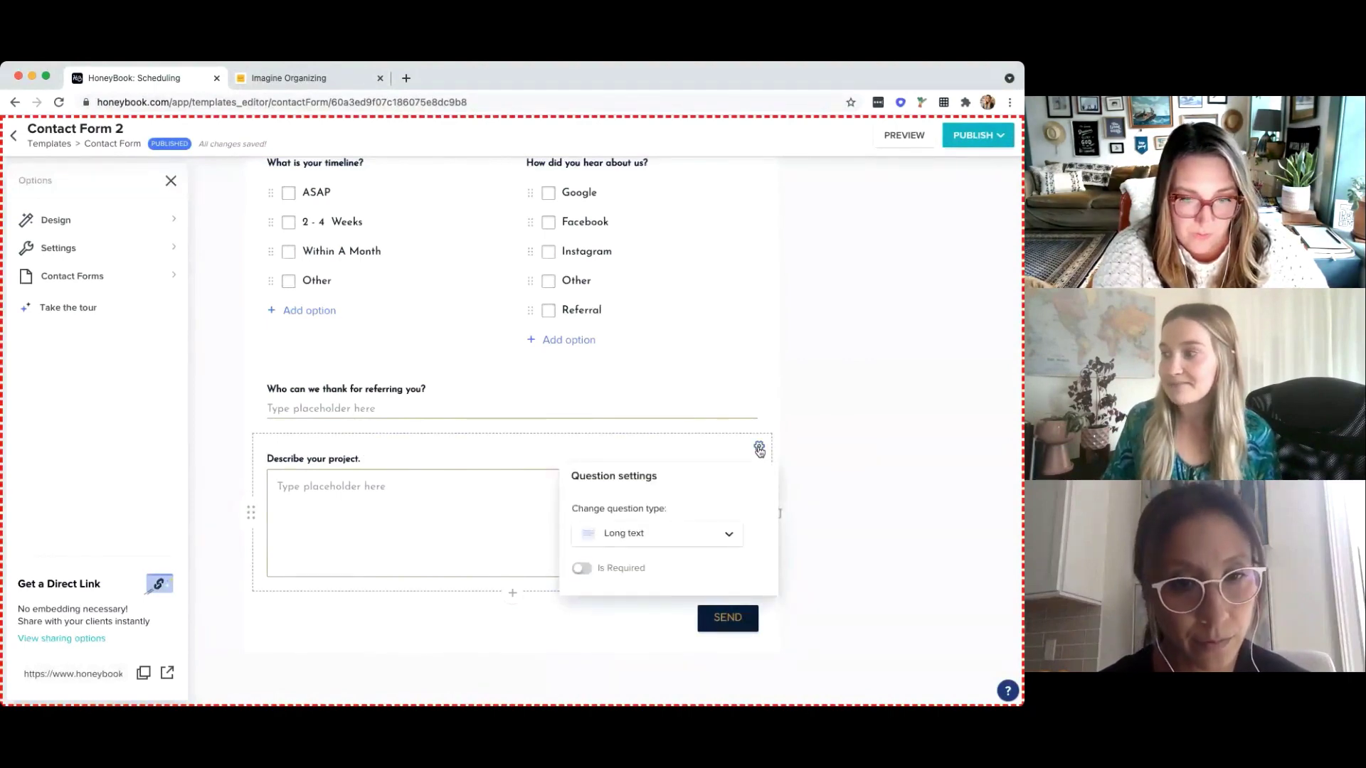
# Add a suggested About question below it and relabel it 'Describe your project.'
pyautogui.click(511, 594)
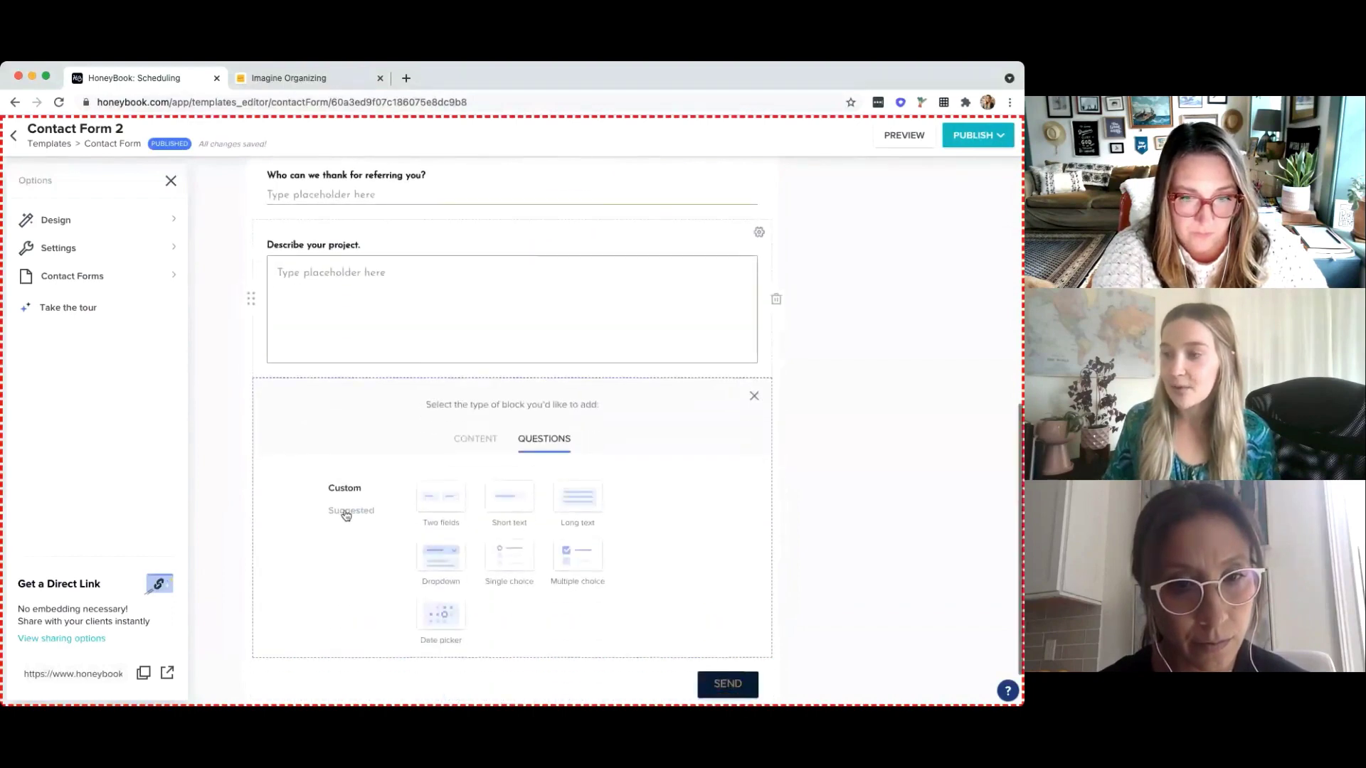
pyautogui.click(351, 511)
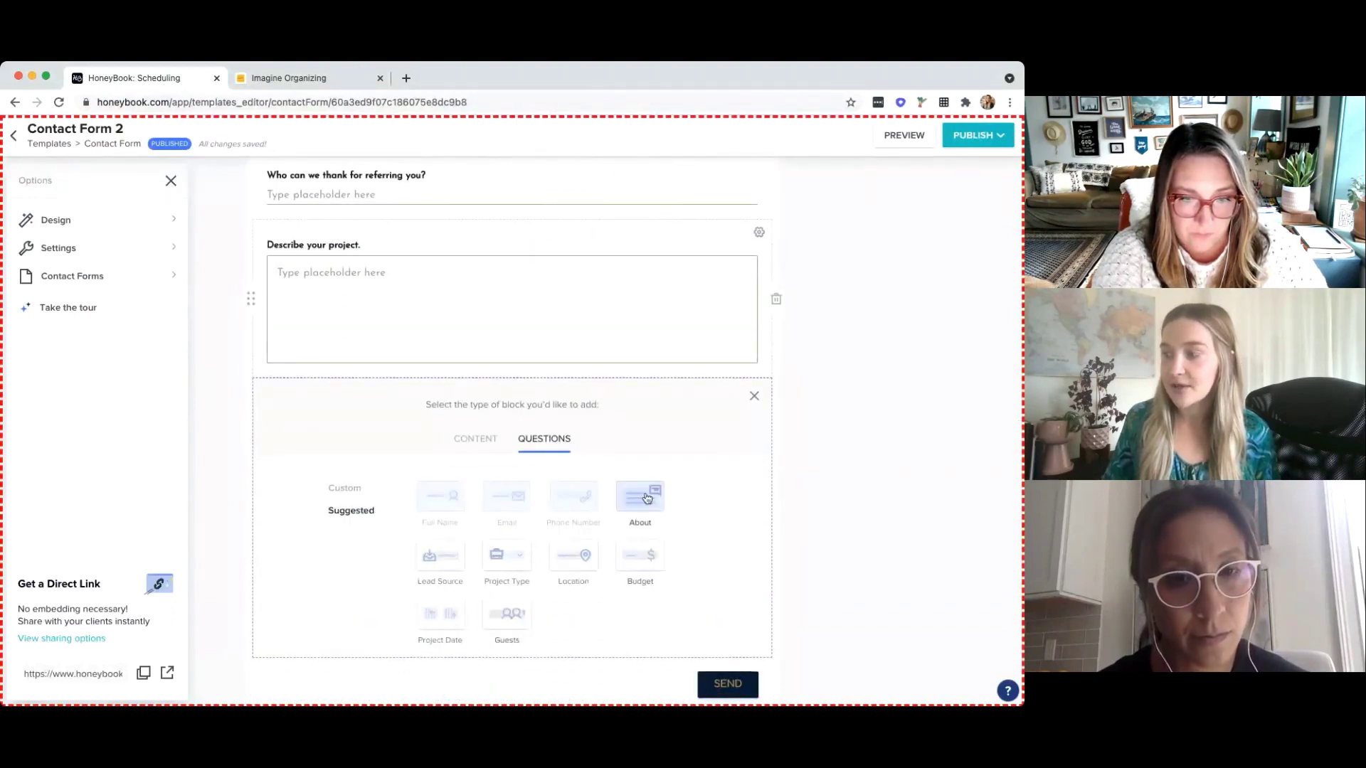
pyautogui.click(645, 571)
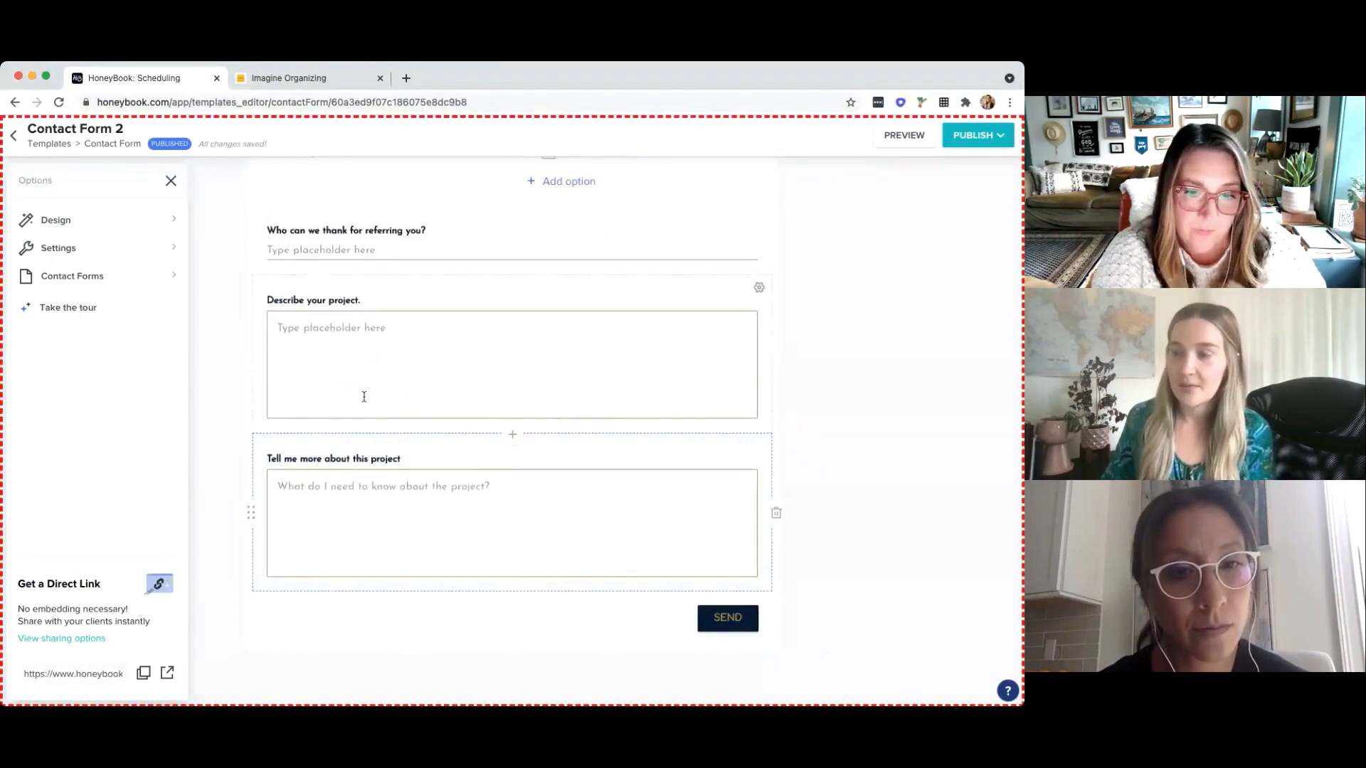
pyautogui.moveTo(361, 300); pyautogui.dragTo(269, 305)
pyautogui.press('super+c')
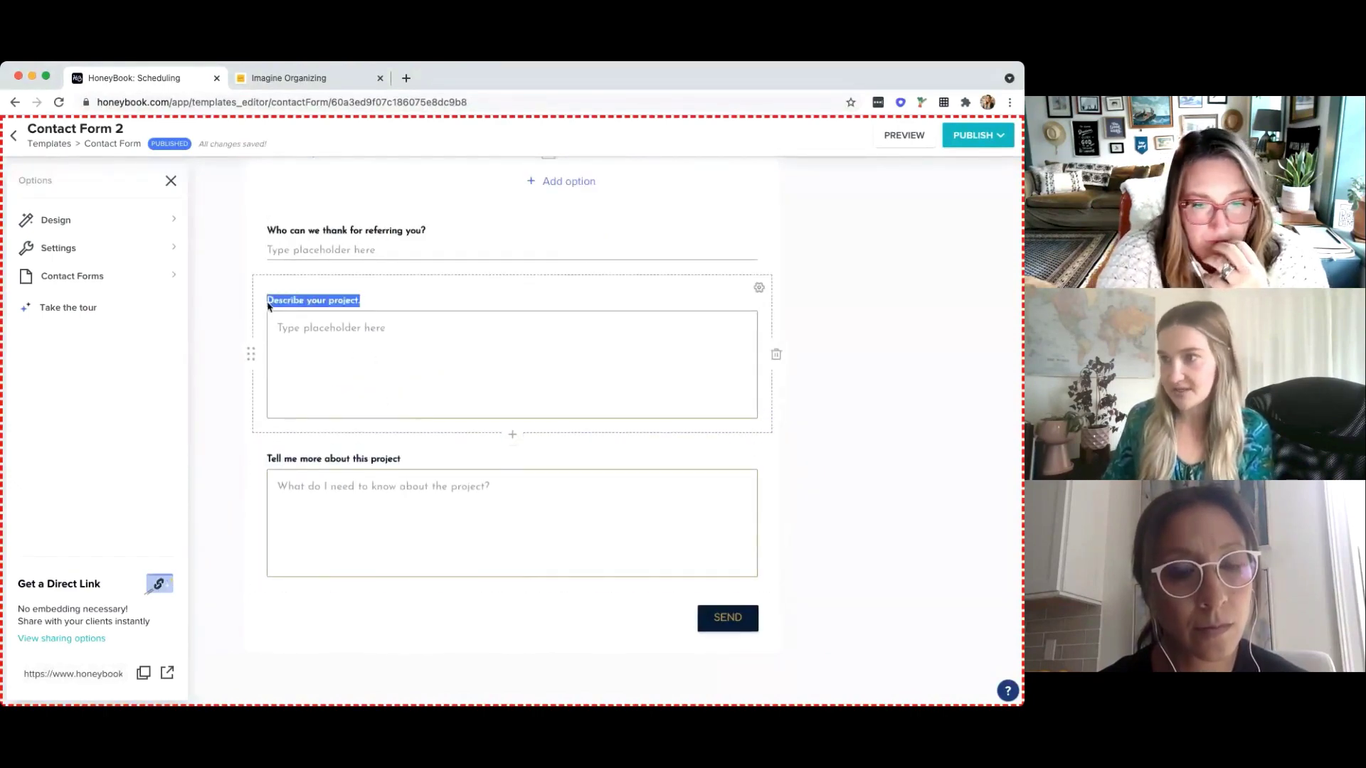
pyautogui.moveTo(401, 459); pyautogui.dragTo(264, 460)
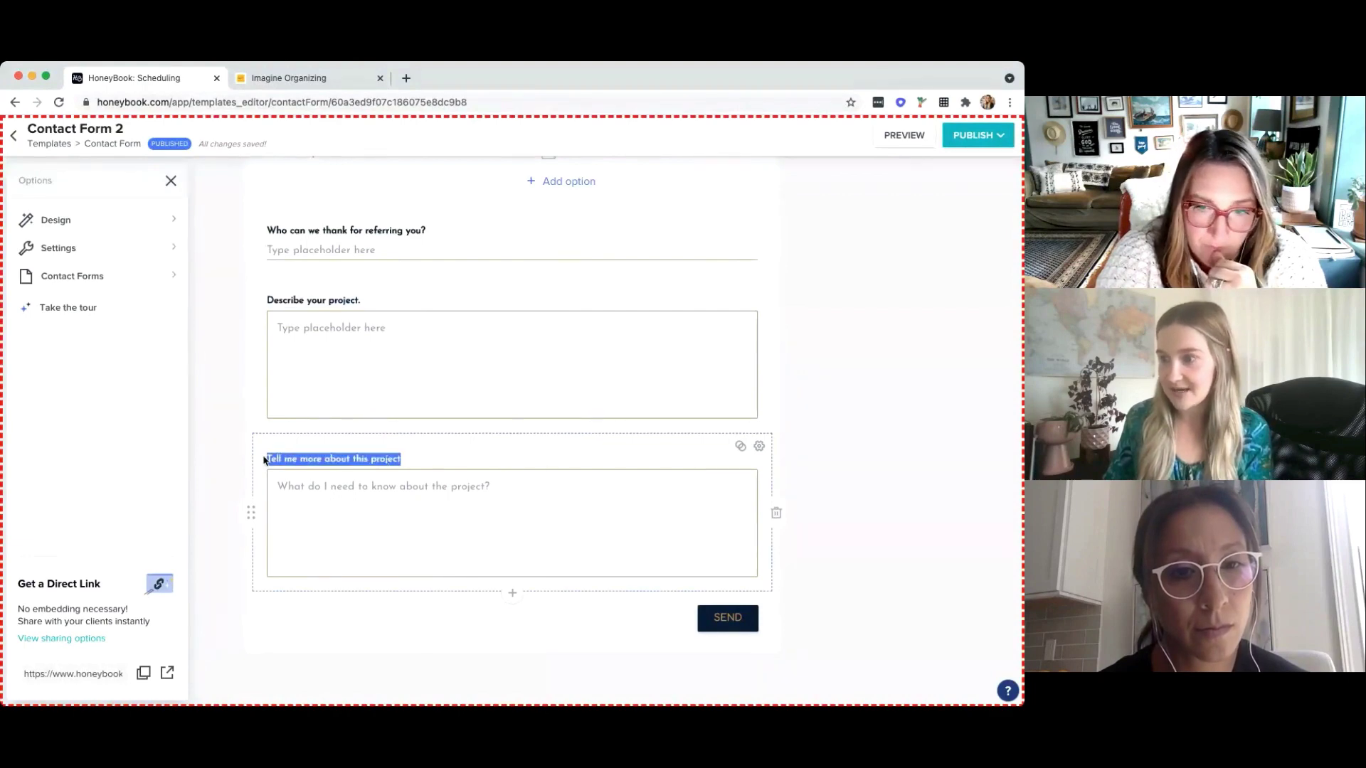
pyautogui.press('super+v')
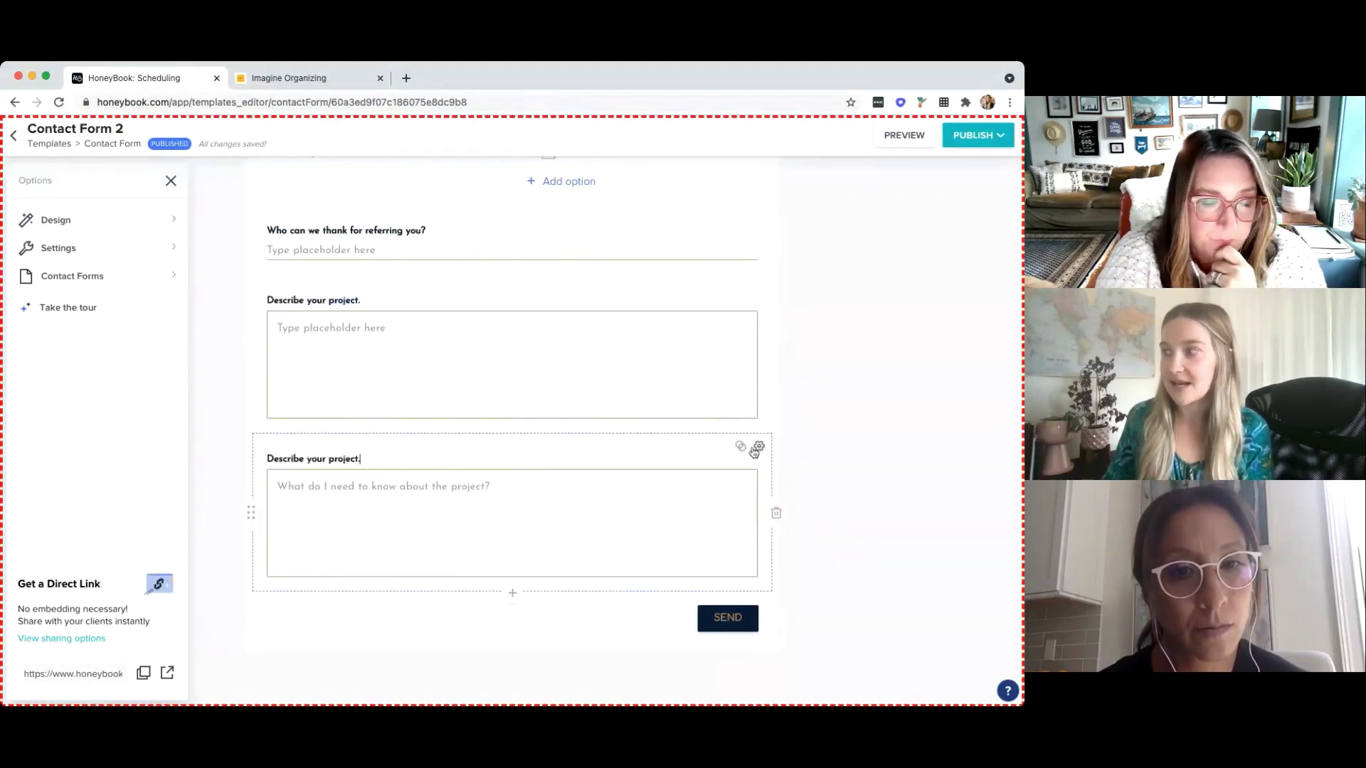
pyautogui.moveTo(741, 446)
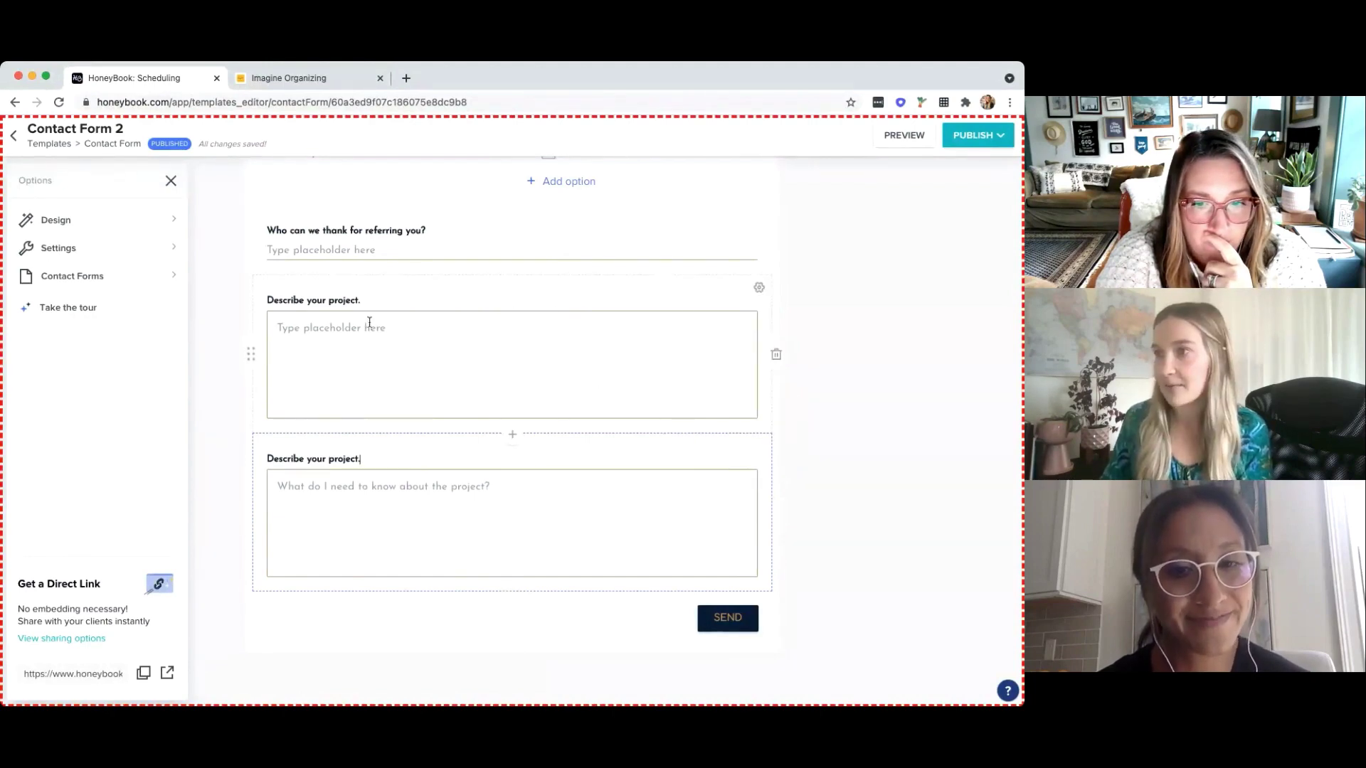
pyautogui.scroll(3, 396, 338)
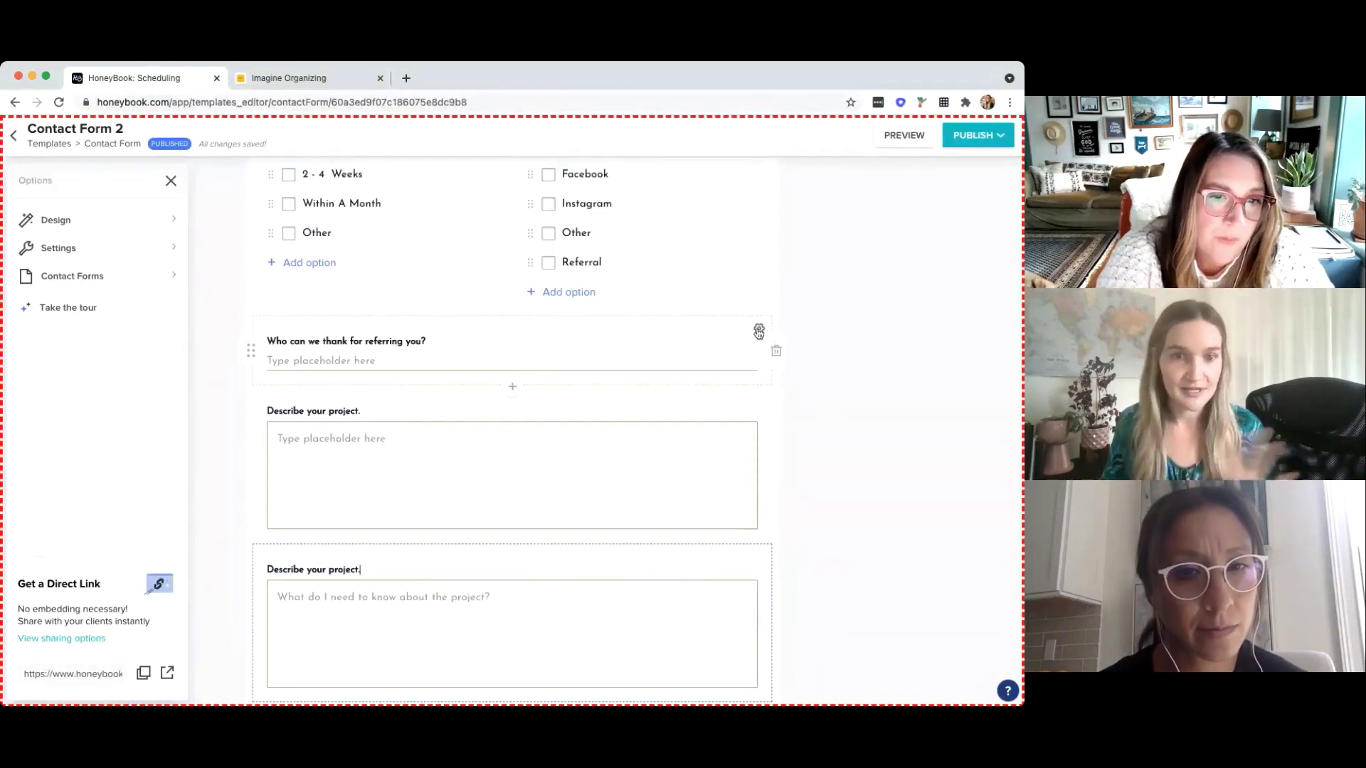
pyautogui.scroll(3, 756, 330)
pyautogui.scroll(1, 754, 329)
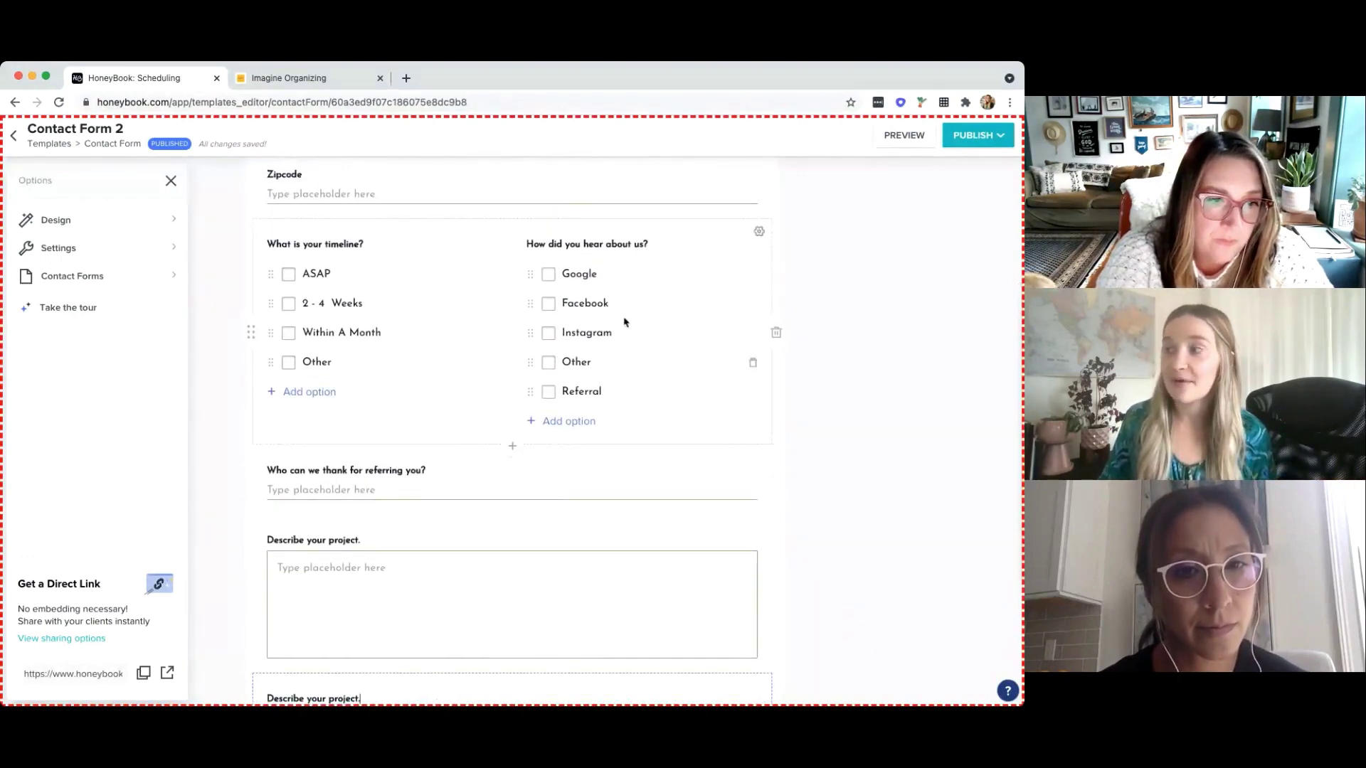
# Insert a block below the timeline and referral checkboxes and show the Suggested questions
pyautogui.click(512, 447)
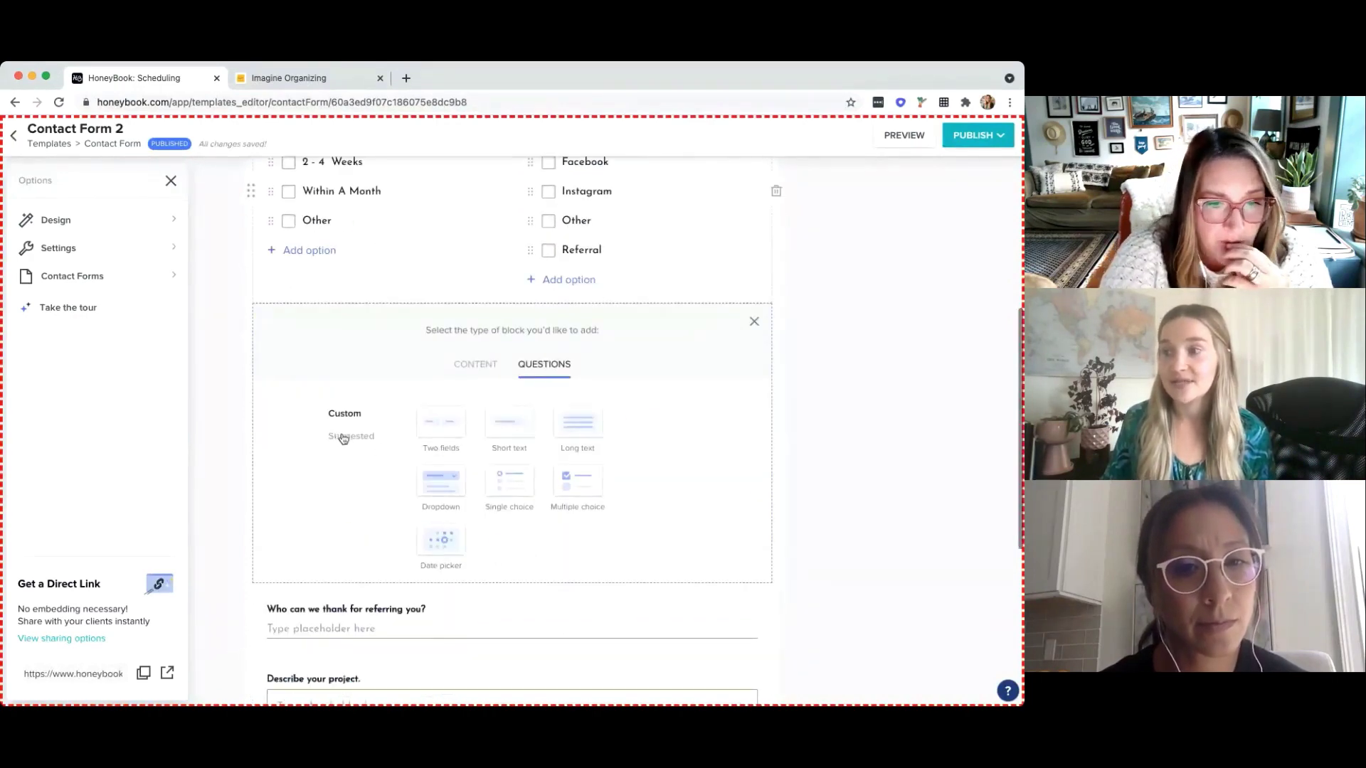
pyautogui.click(343, 437)
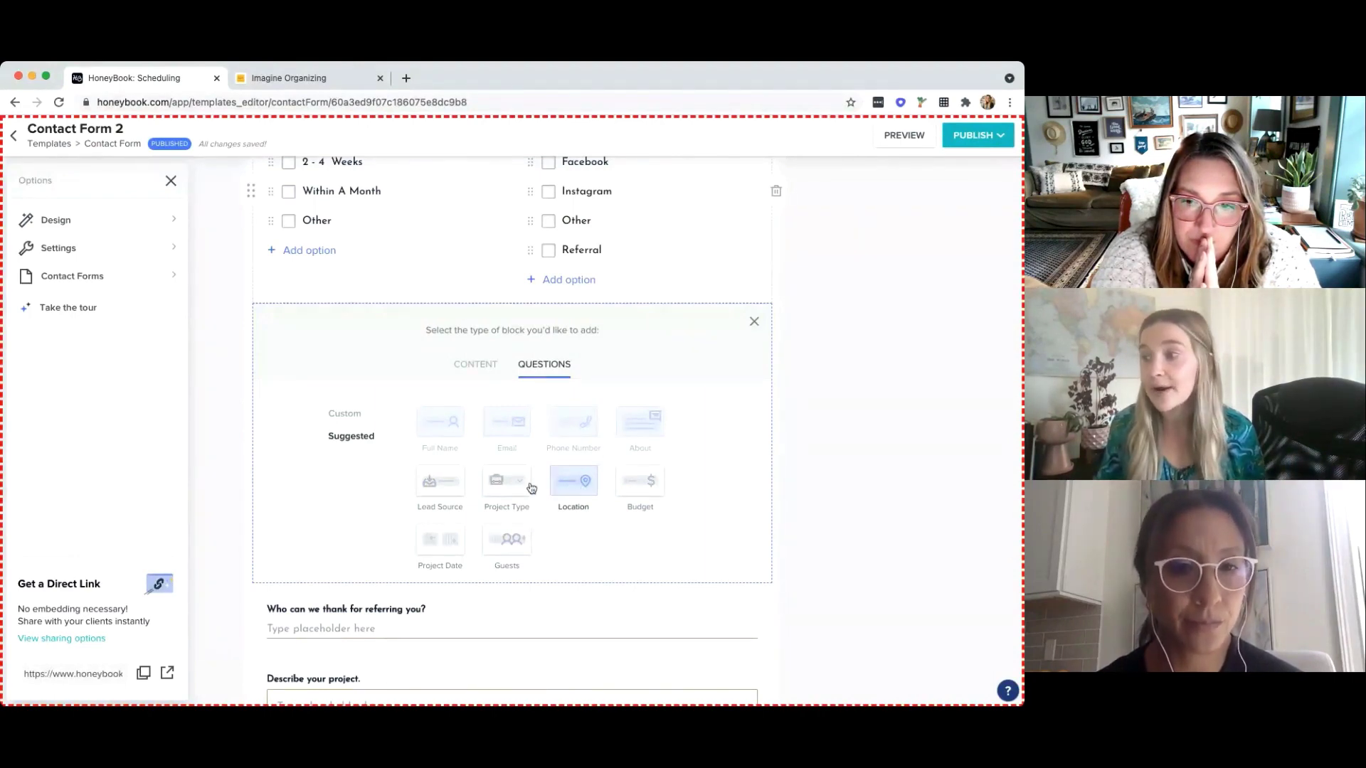
pyautogui.scroll(5, 630, 478)
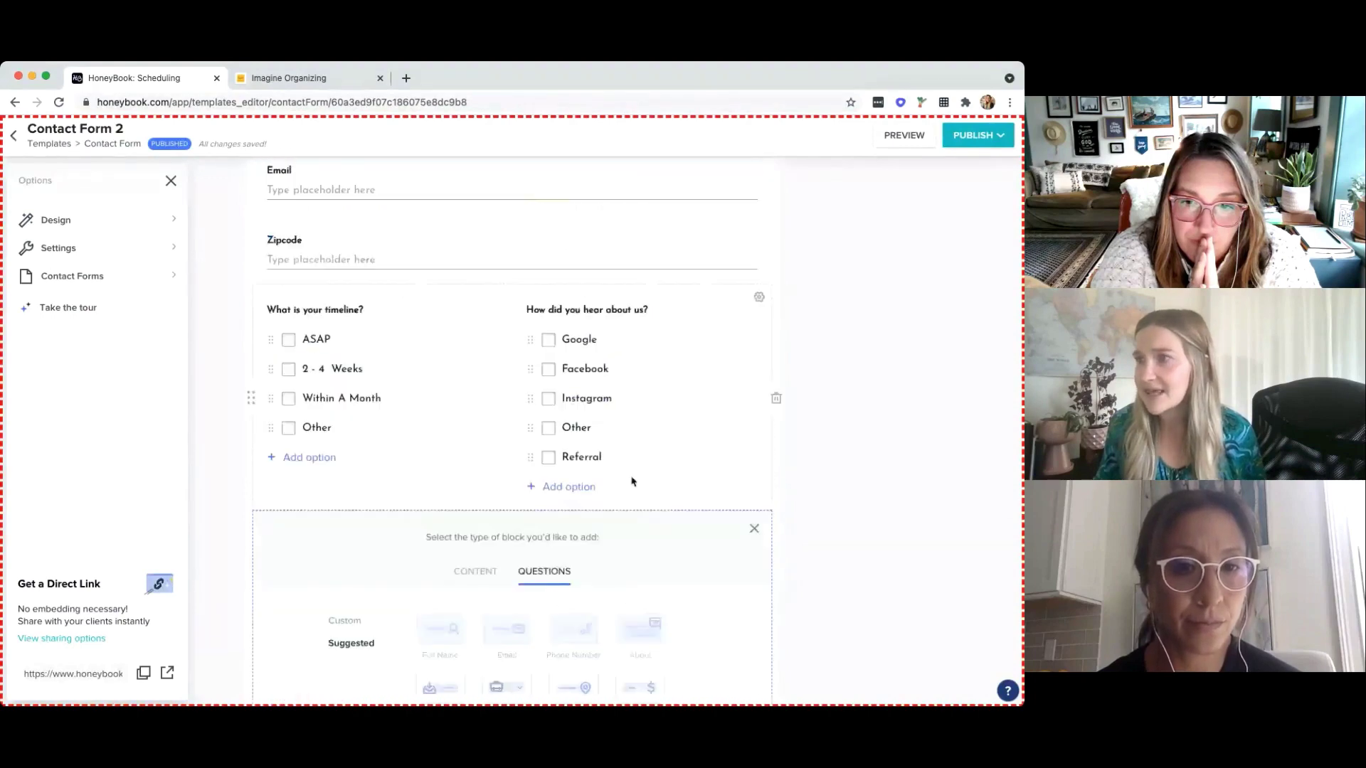
pyautogui.scroll(2, 630, 477)
pyautogui.scroll(-3, 630, 477)
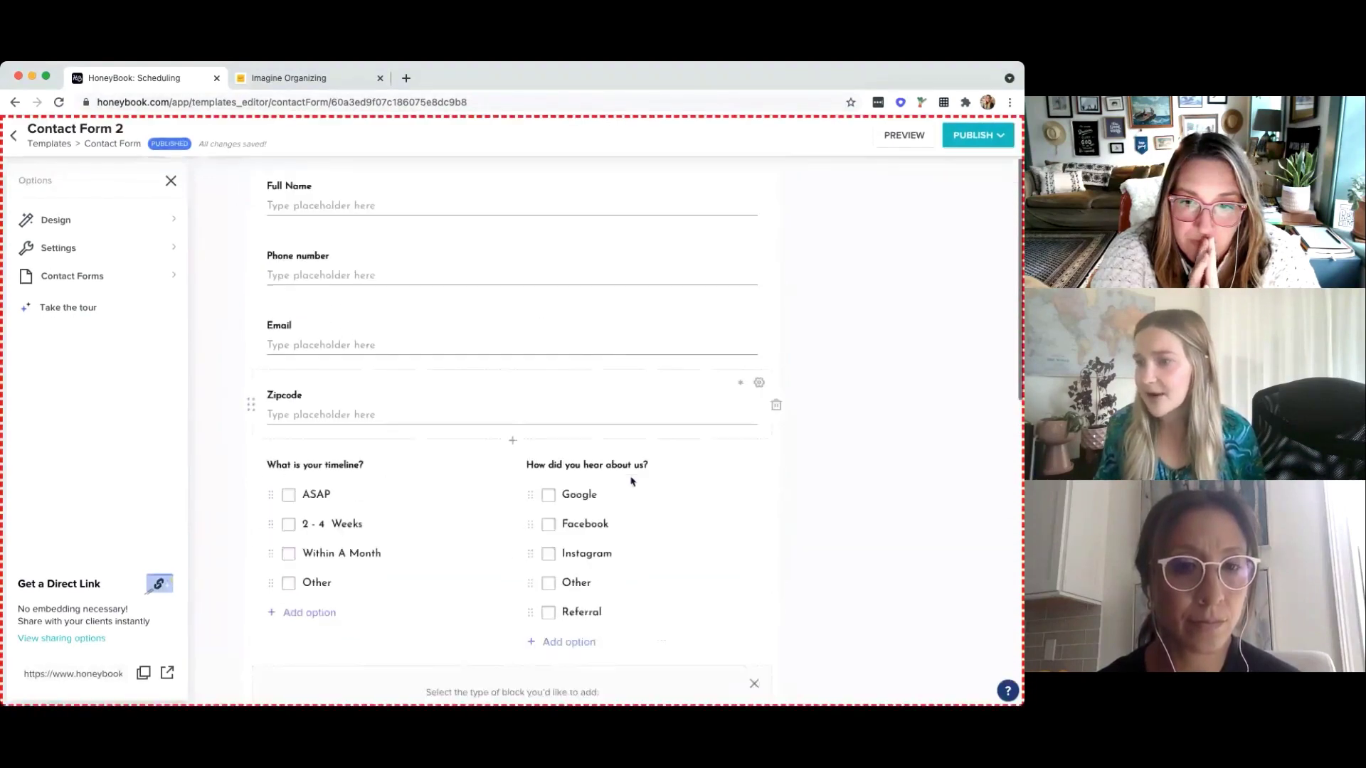
pyautogui.scroll(-8, 439, 405)
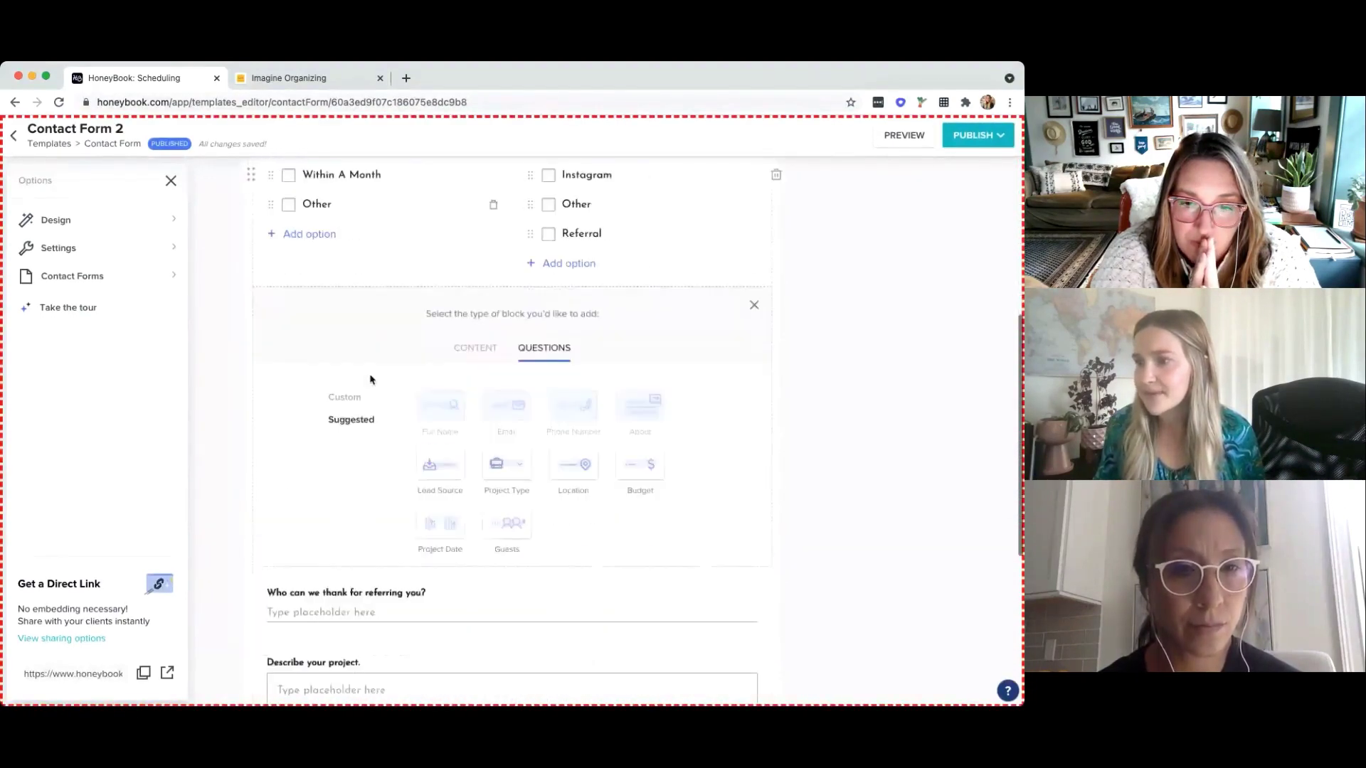
pyautogui.scroll(-2, 401, 404)
pyautogui.scroll(10, 401, 398)
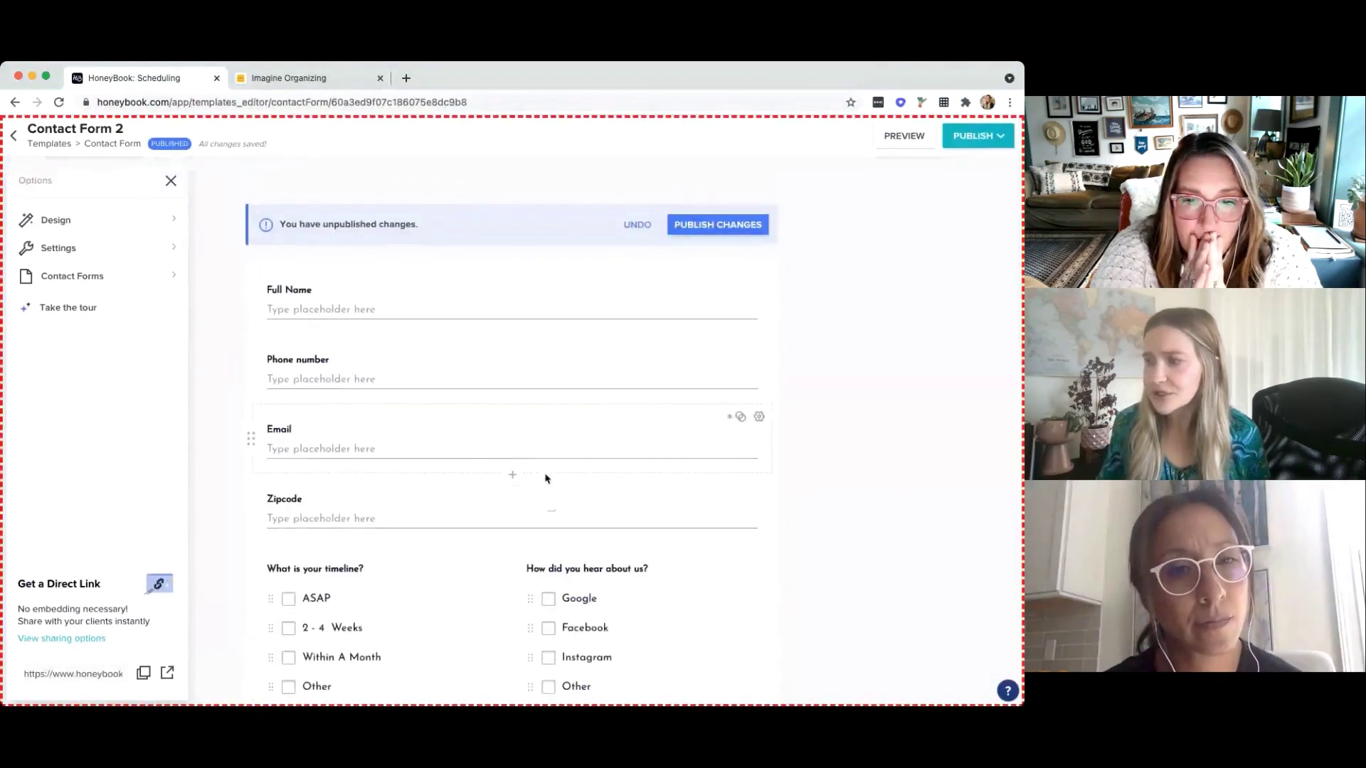
pyautogui.scroll(-1, 782, 474)
pyautogui.scroll(-2, 787, 475)
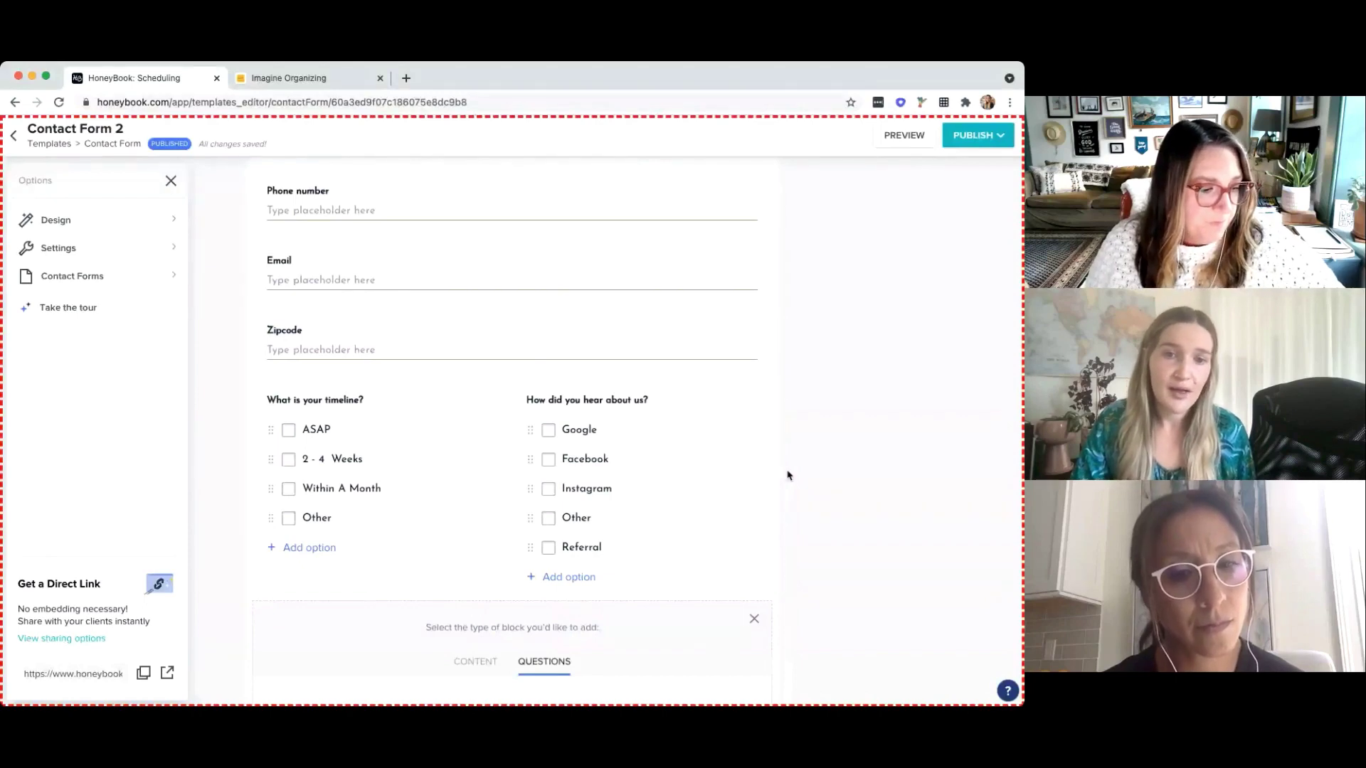
pyautogui.scroll(-5, 786, 472)
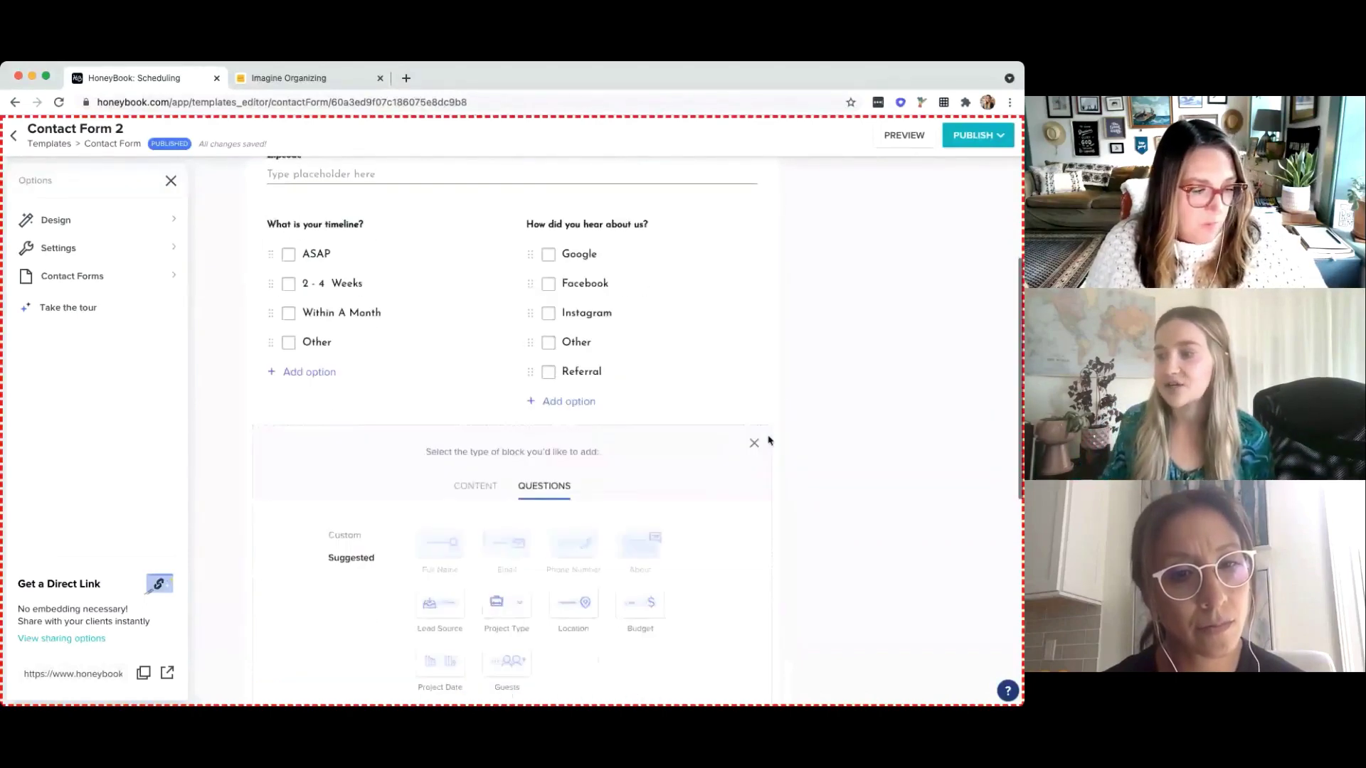
# Add the Project Type dropdown question, check its answer choices, and select its label
pyautogui.click(501, 527)
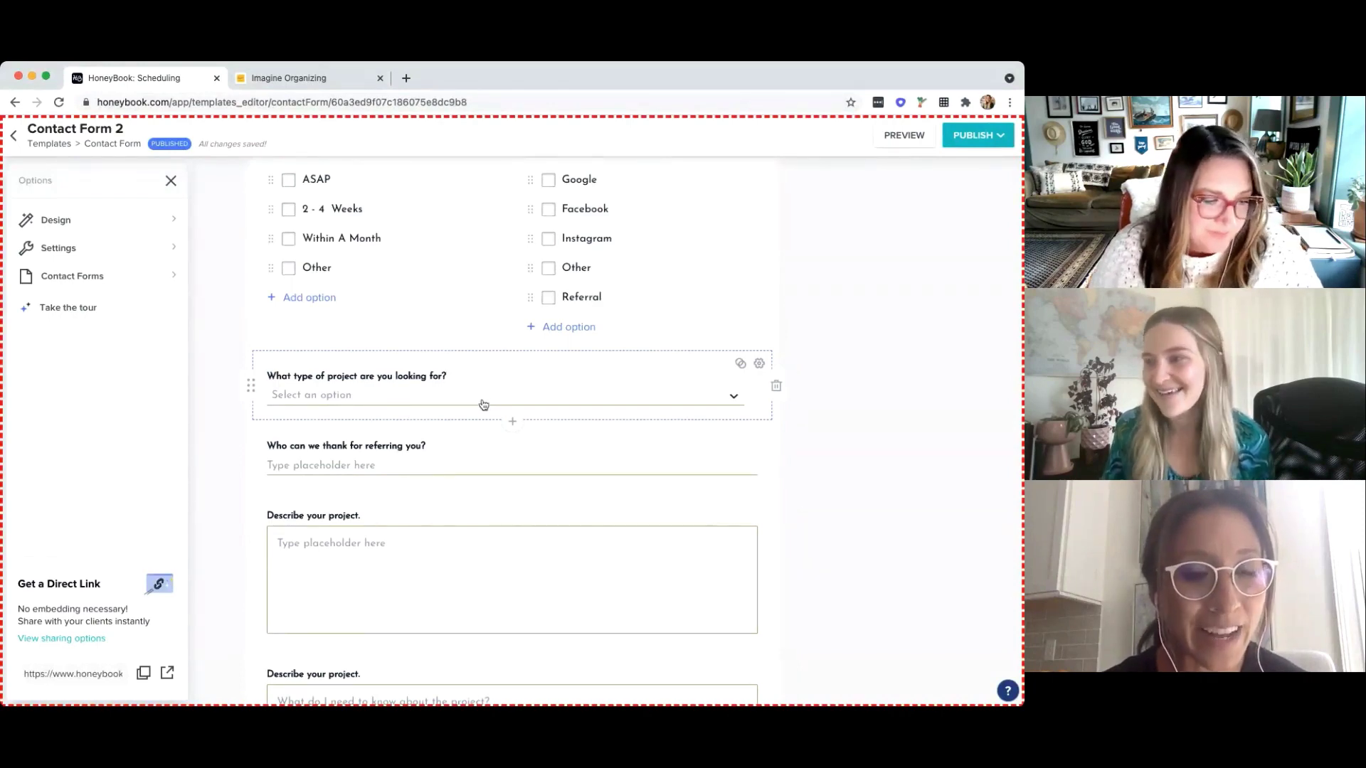
pyautogui.click(434, 396)
pyautogui.scroll(-1, 386, 469)
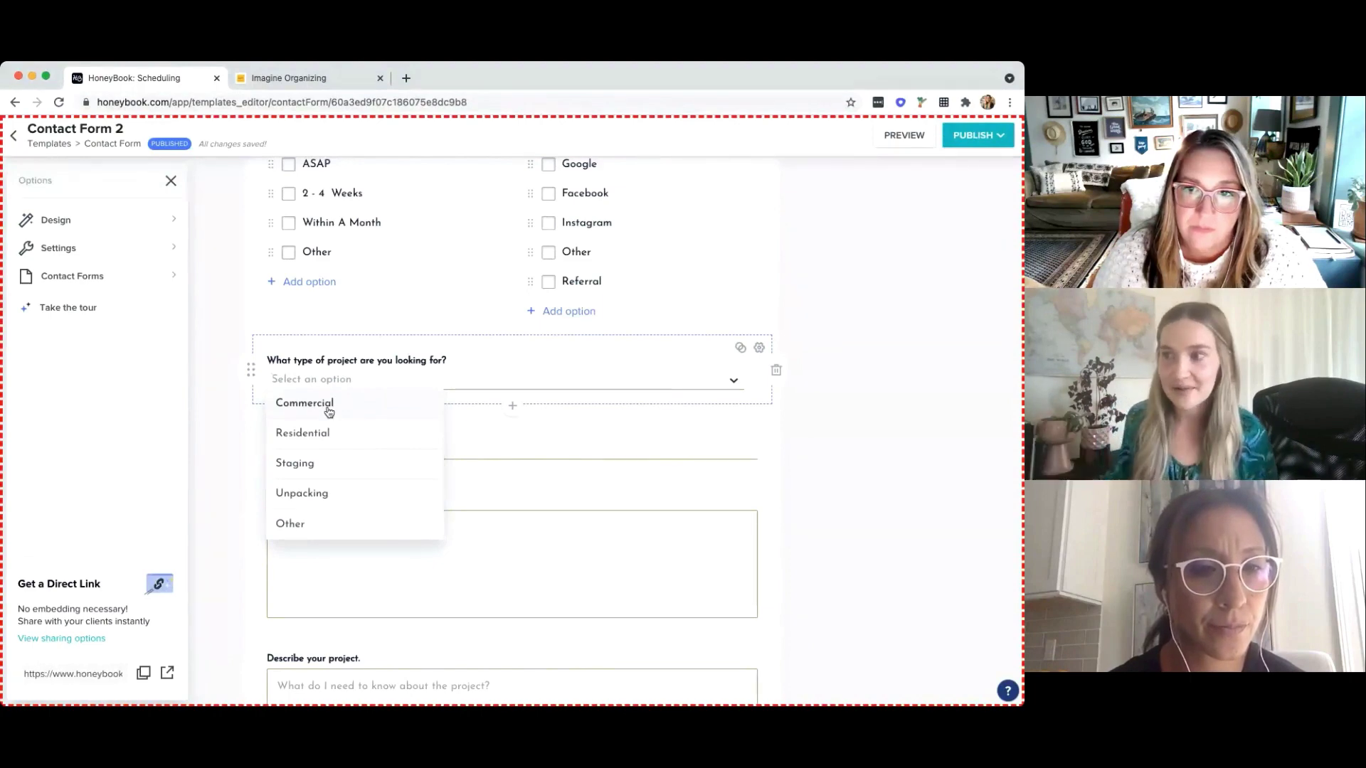
pyautogui.click(432, 357)
pyautogui.tripleClick(345, 356)
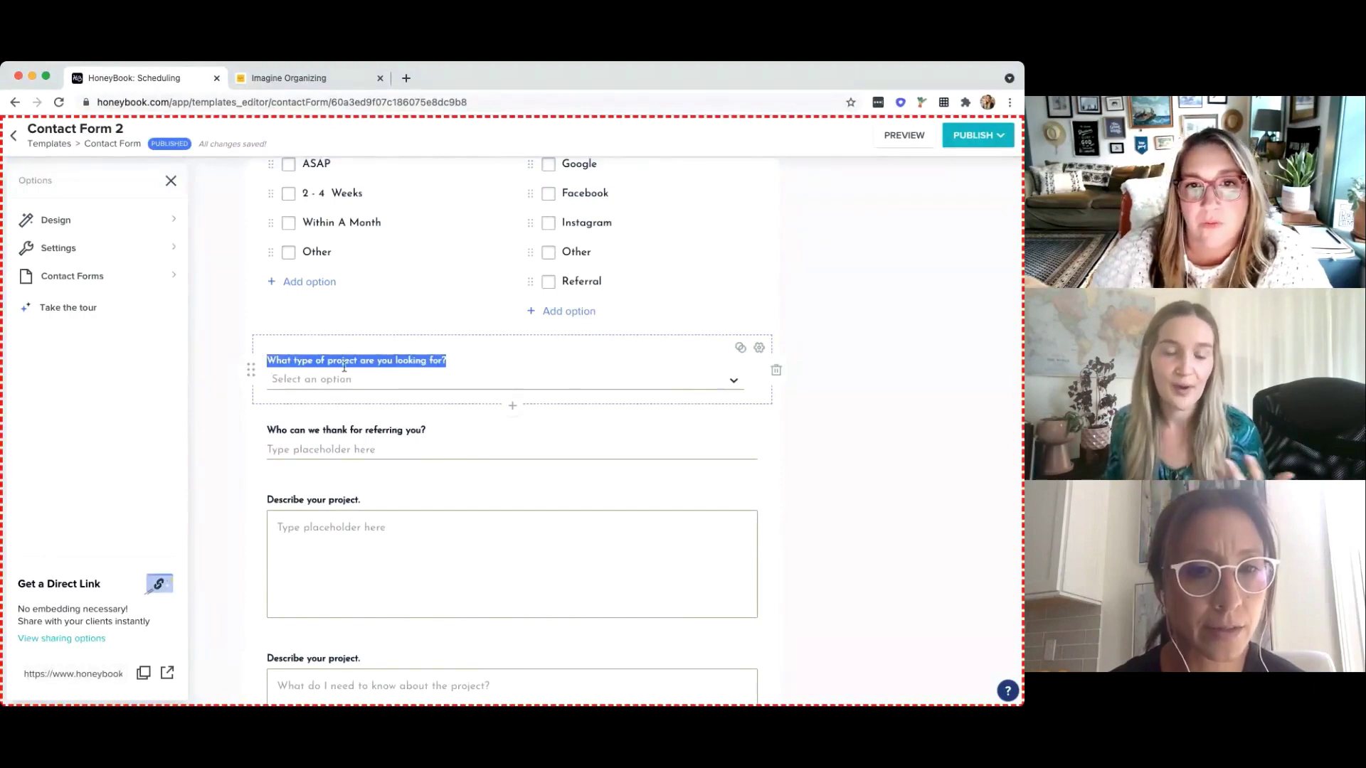
pyautogui.scroll(1, 356, 366)
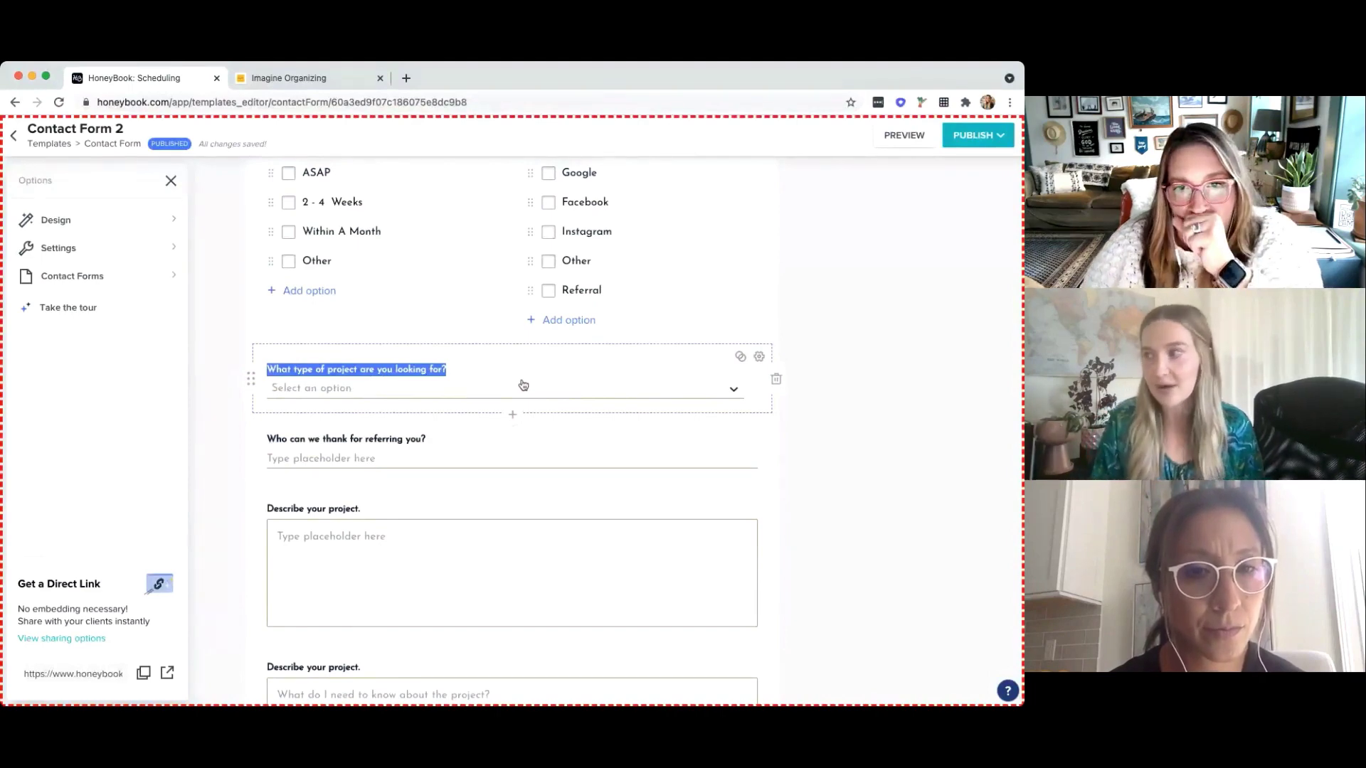
# Reopen the project-type dropdown to review Commercial, Residential, Staging, Unpacking and Other
pyautogui.click(347, 391)
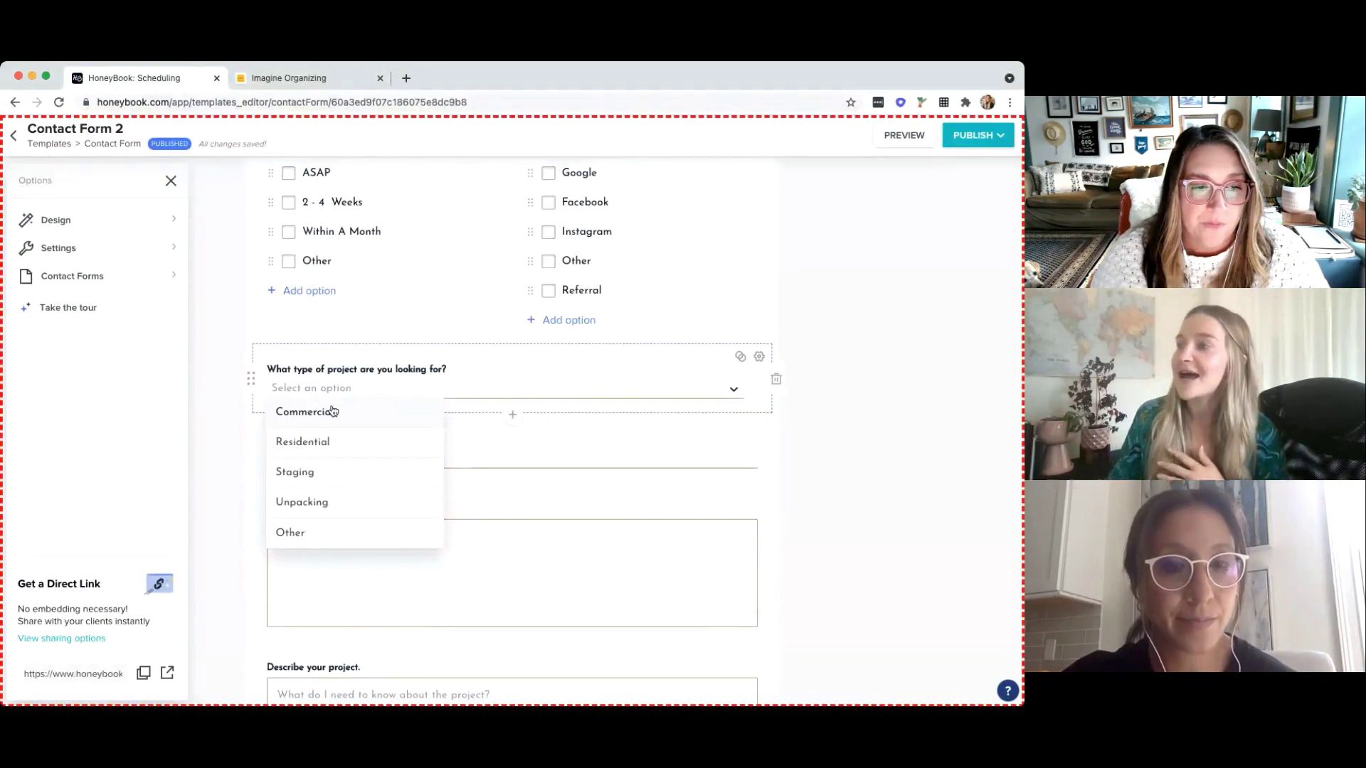
# Close the project-type choice list and scroll back up Contact Form 2
pyautogui.click(802, 415)
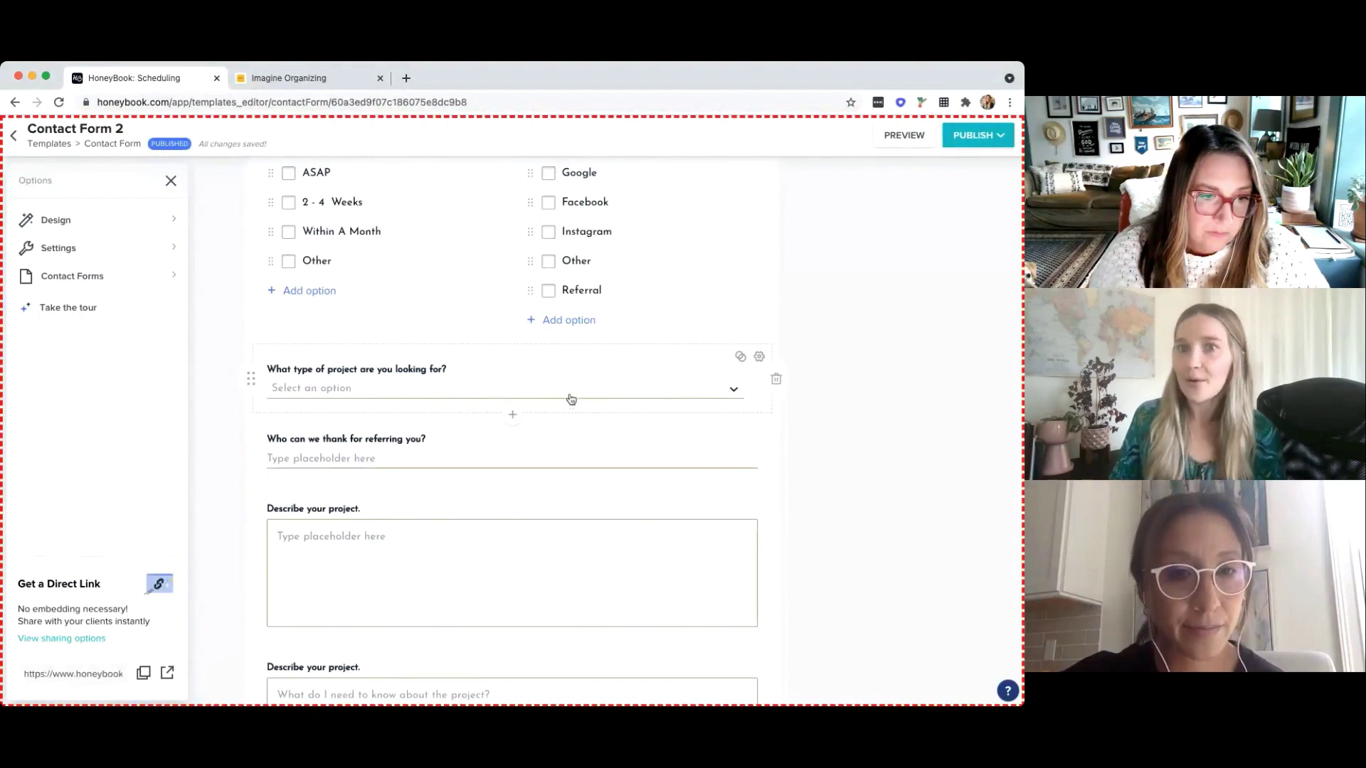
pyautogui.scroll(10, 566, 392)
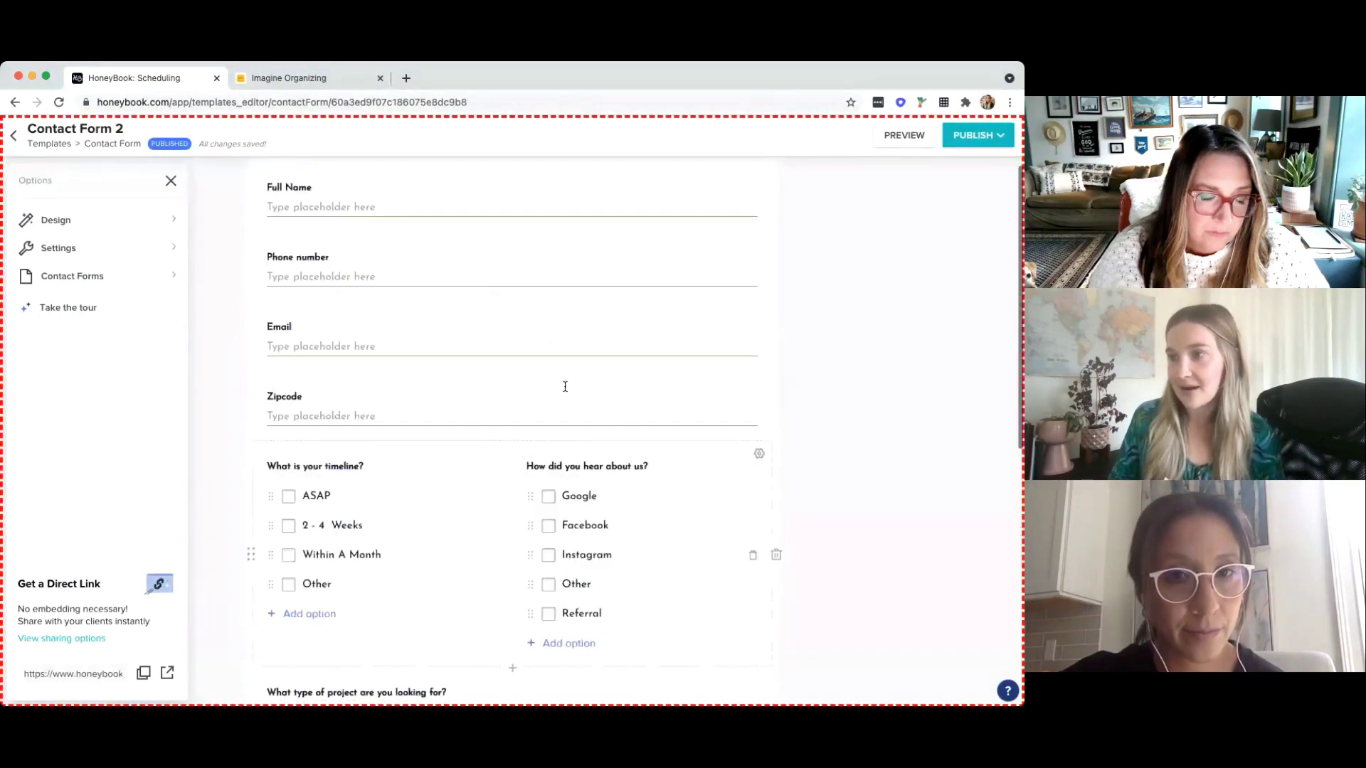
pyautogui.scroll(2, 566, 391)
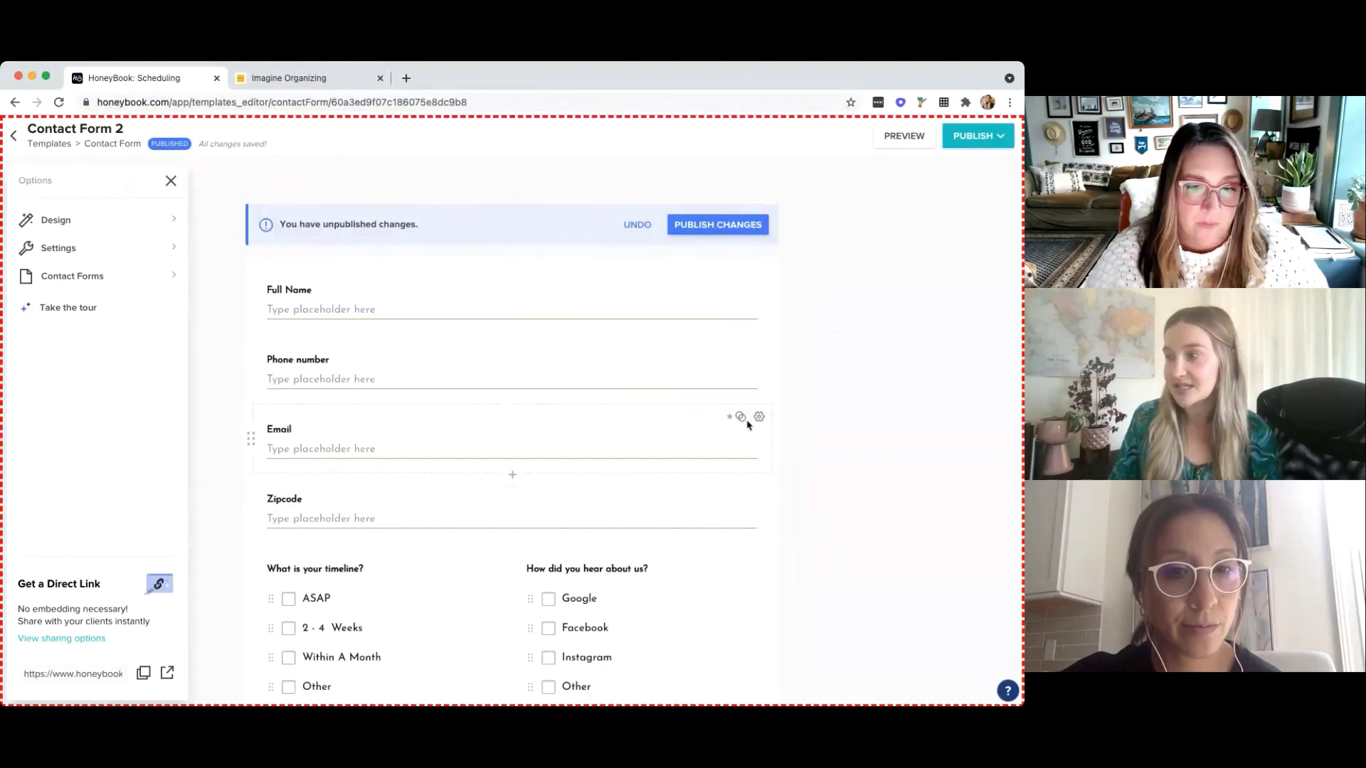
pyautogui.scroll(-1, 733, 490)
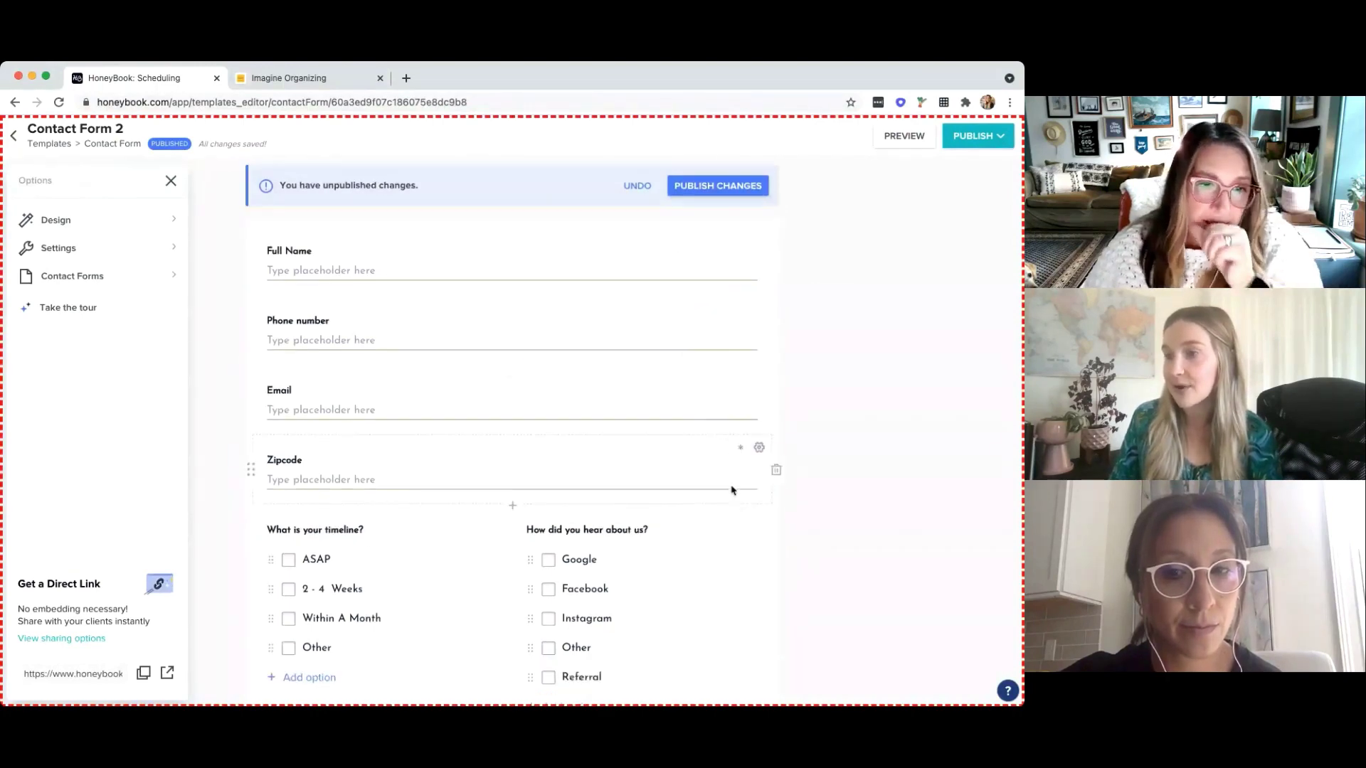
pyautogui.scroll(-5, 680, 427)
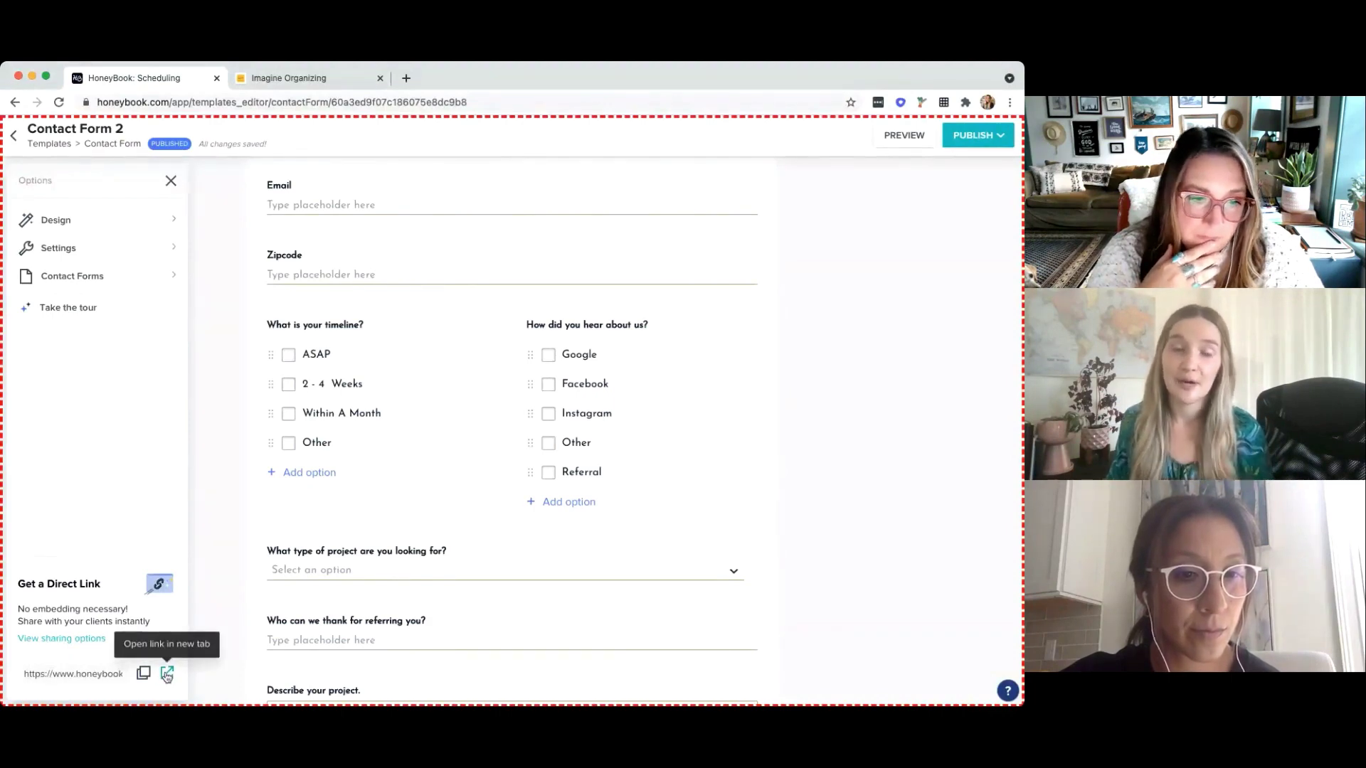
# Open the direct link to the live 'Get in touch with Imagine Organizing' form in a new tab and scroll through its questions
pyautogui.click(166, 674)
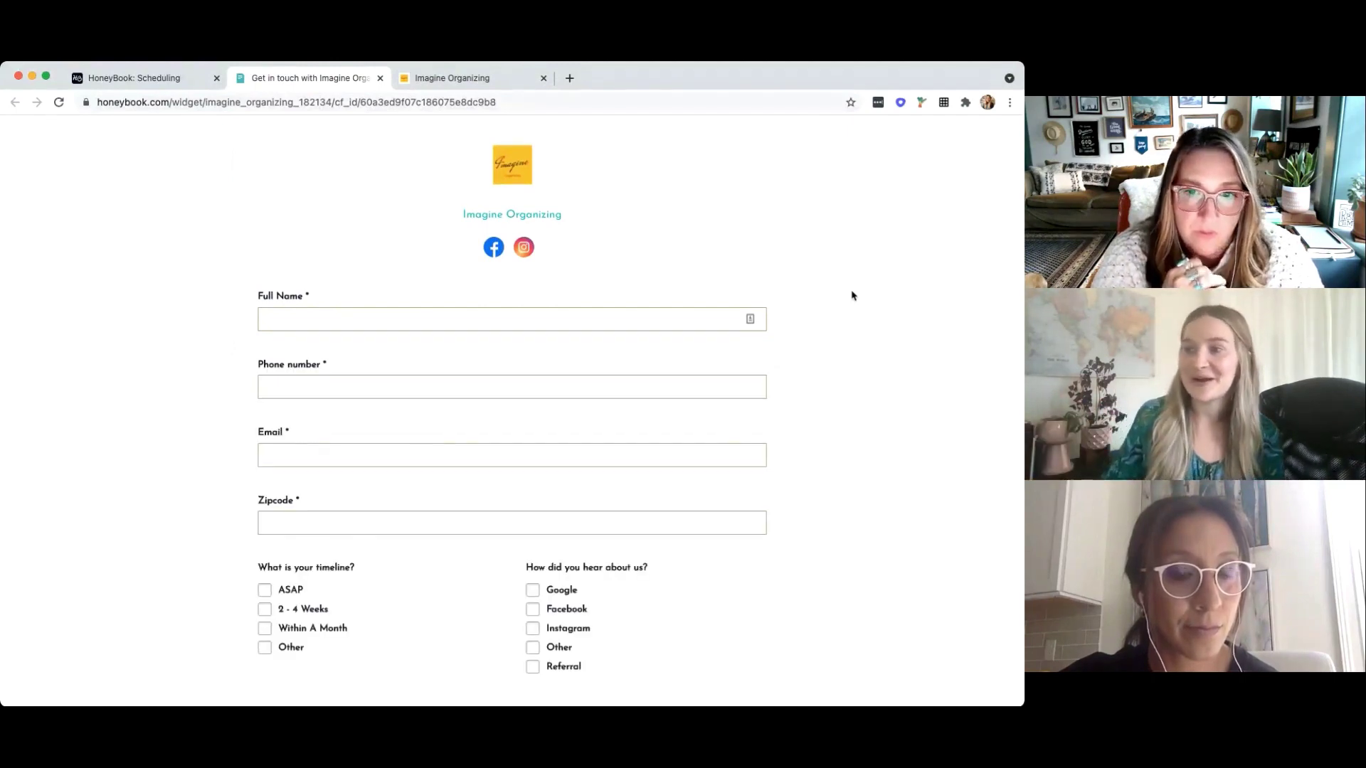
pyautogui.scroll(-3, 812, 297)
pyautogui.scroll(-3, 734, 272)
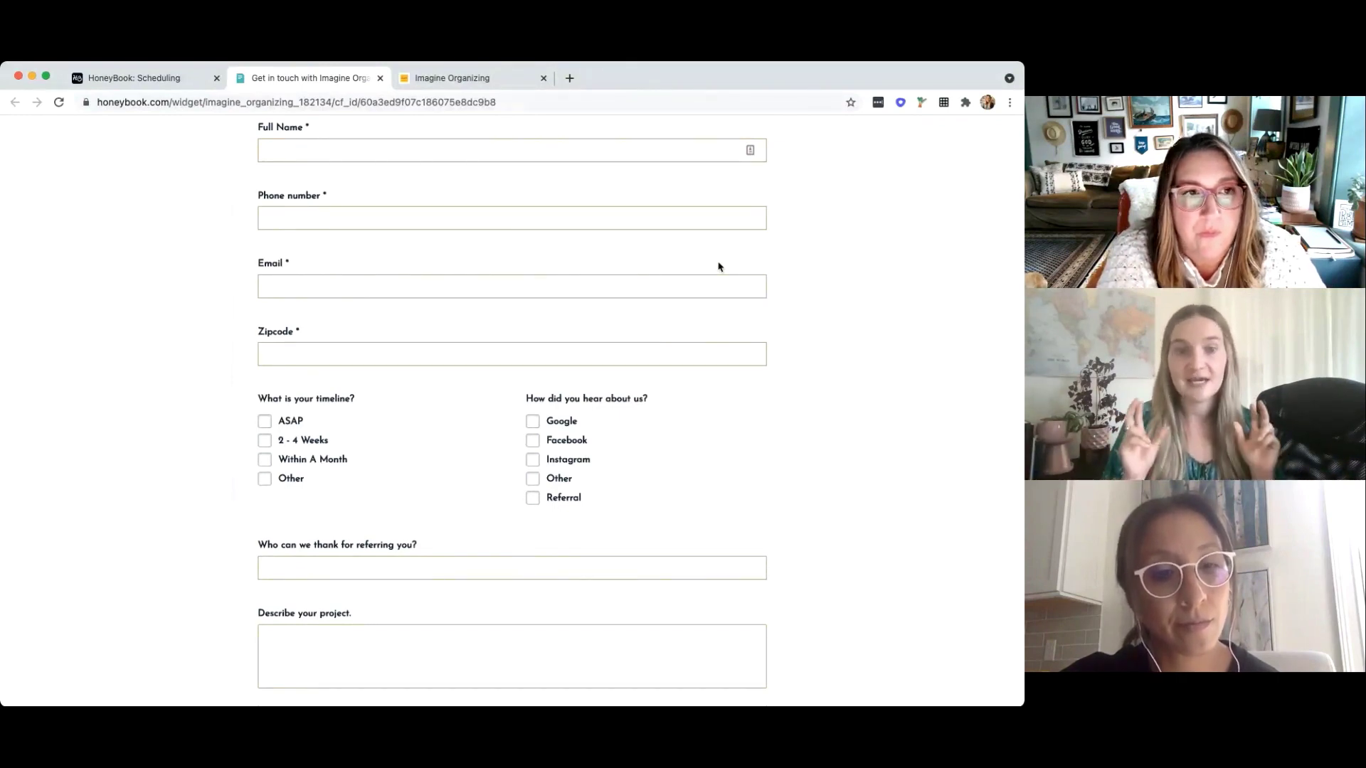
pyautogui.scroll(-1, 718, 267)
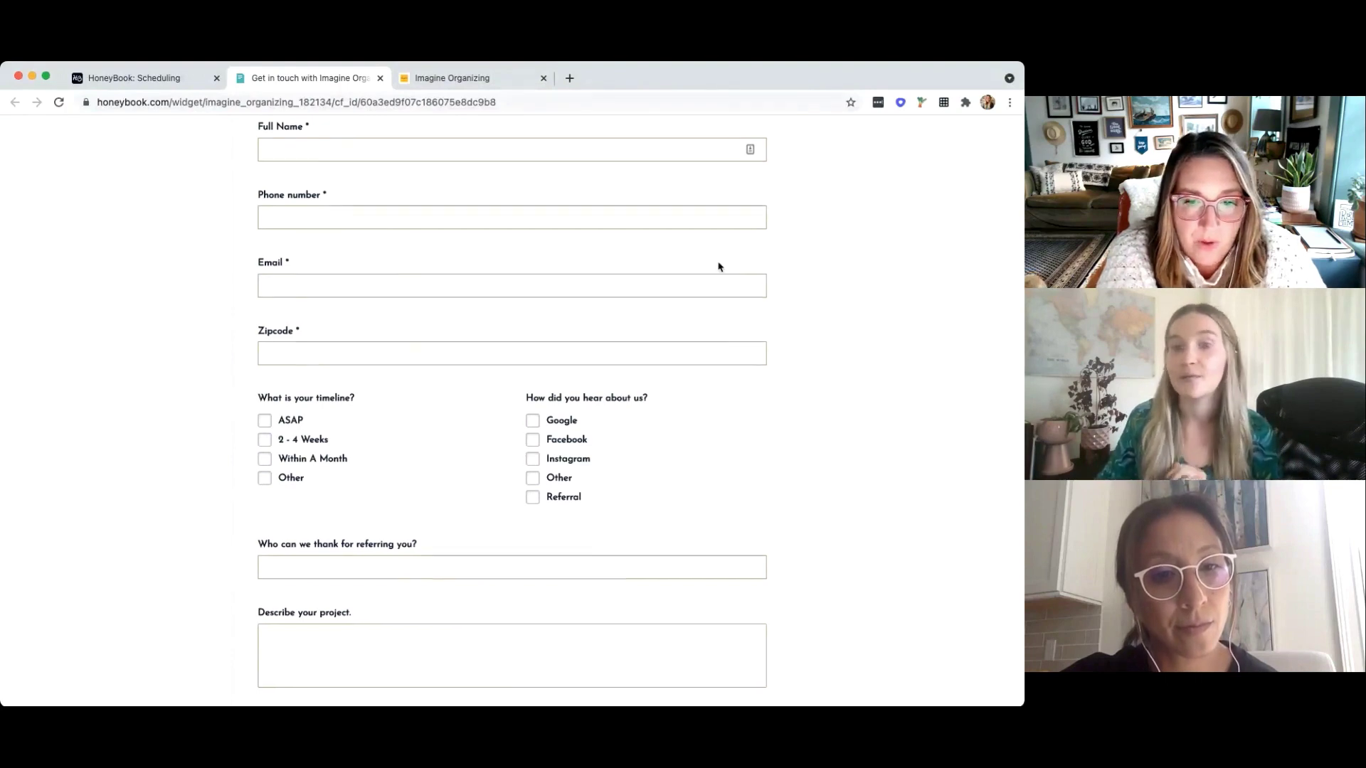
pyautogui.scroll(-1, 719, 266)
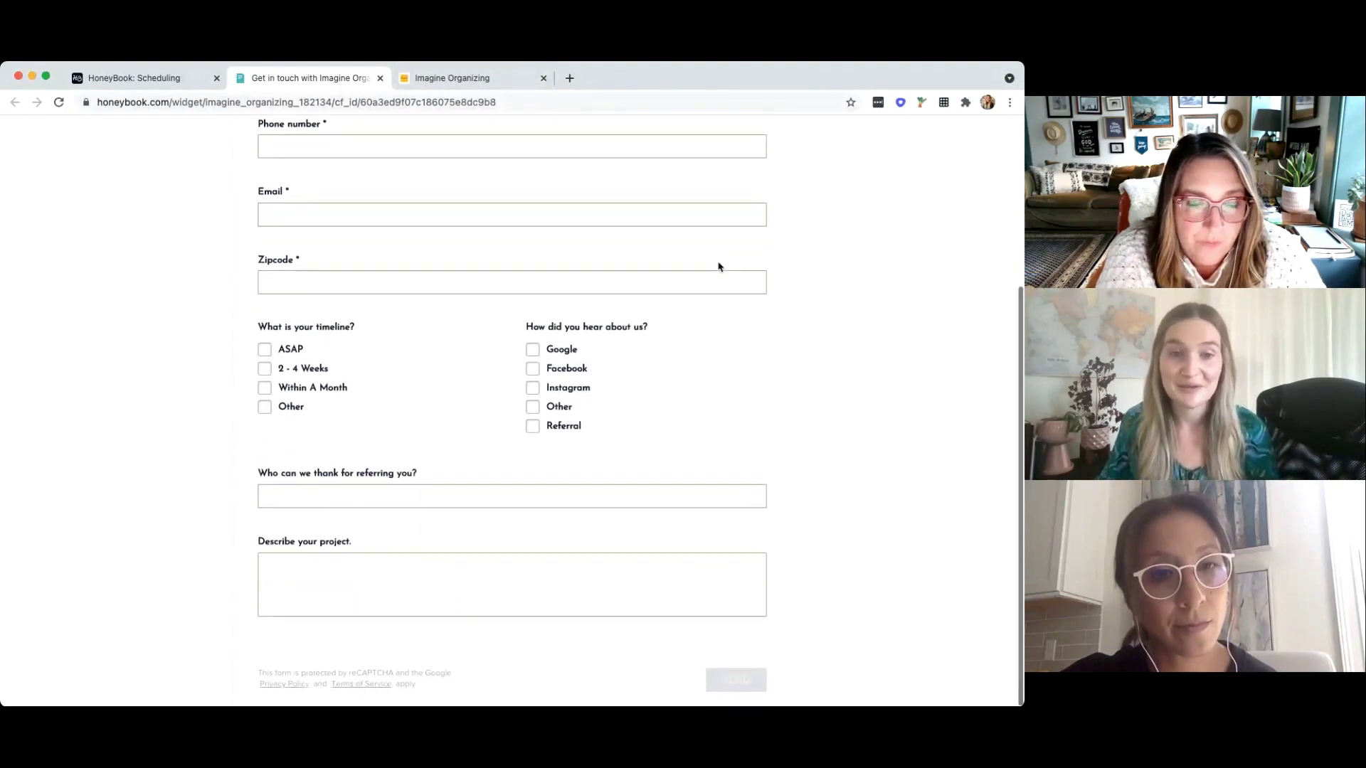